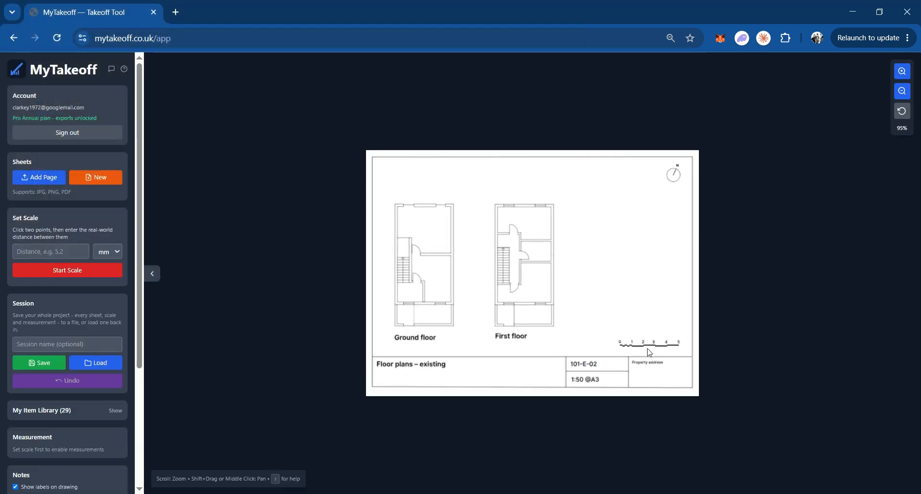
Examine the floor plans sheet and the 0 to 5 scale bar above its title block
scroll(663, 352, "up", 2)
scroll(662, 352, "up", 5)
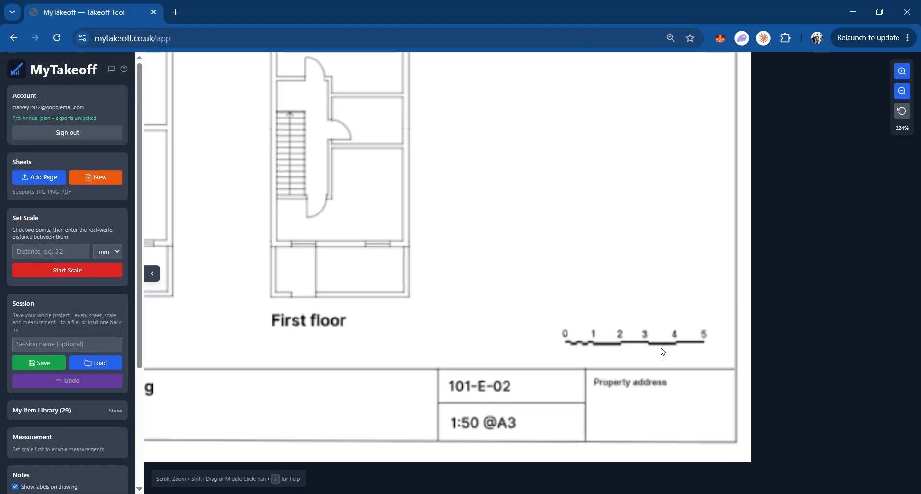
scroll(662, 352, "down", 3)
scroll(662, 352, "up", 6)
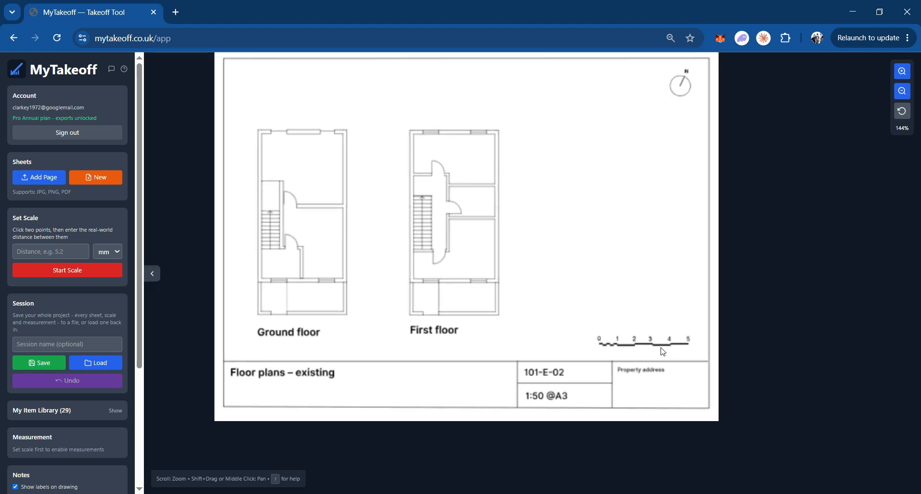
scroll(662, 352, "up", 2)
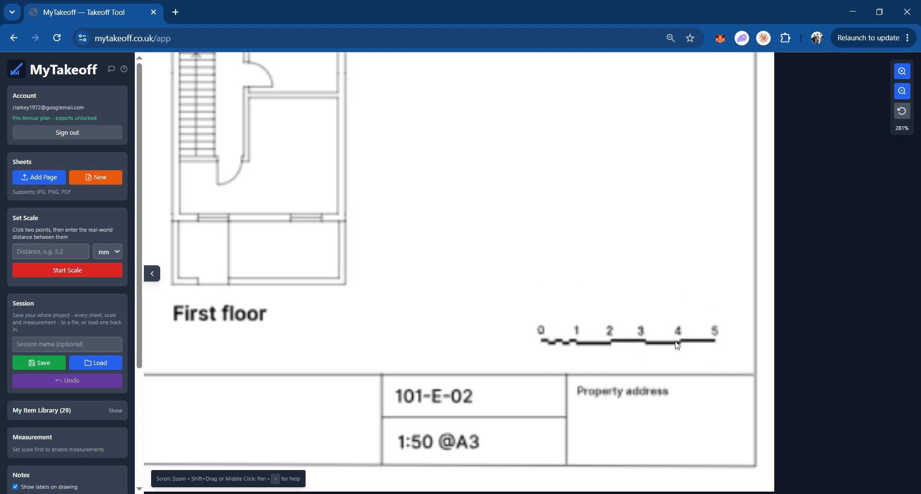
scroll(565, 287, "down", 6)
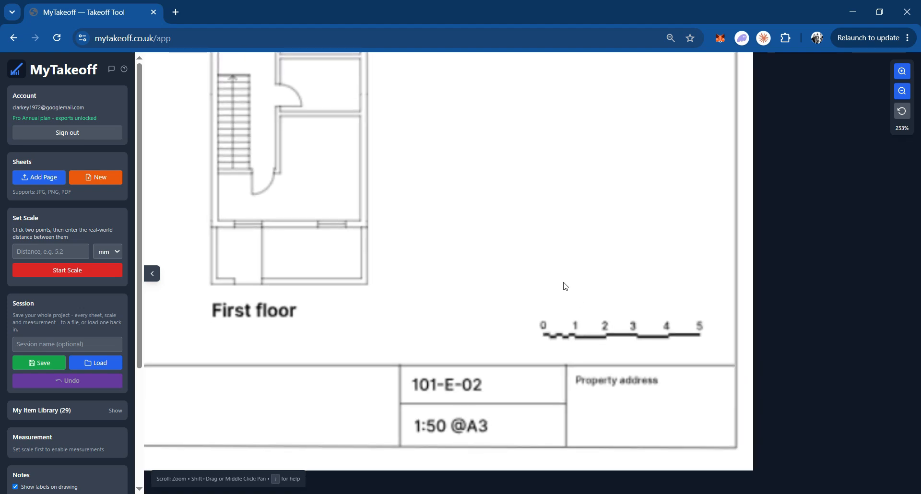
scroll(565, 287, "down", 2)
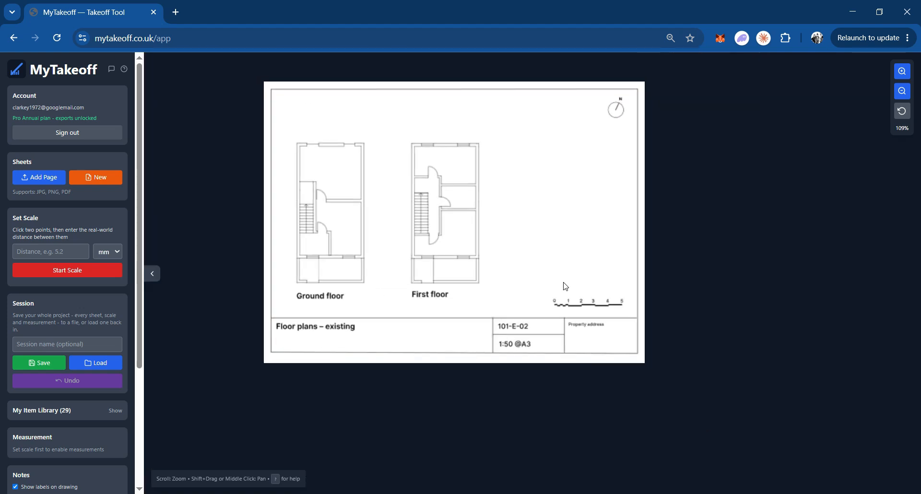
scroll(589, 305, "up", 8)
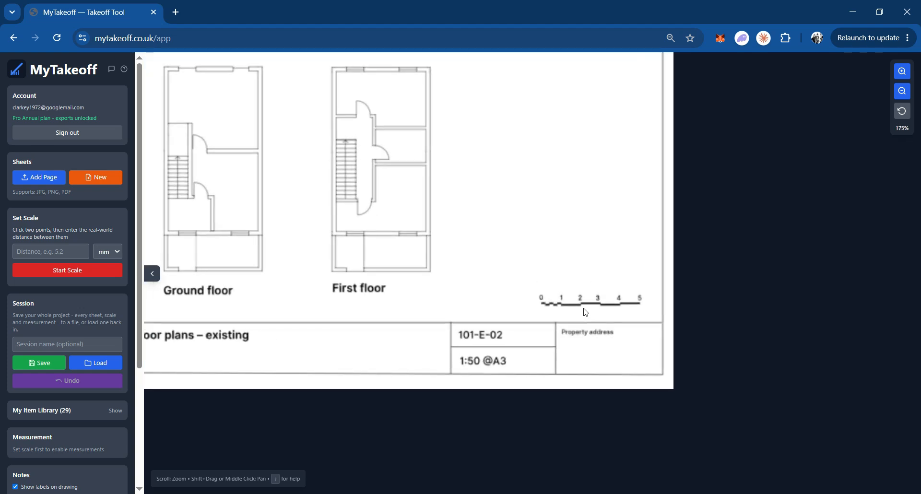
scroll(589, 304, "down", 8)
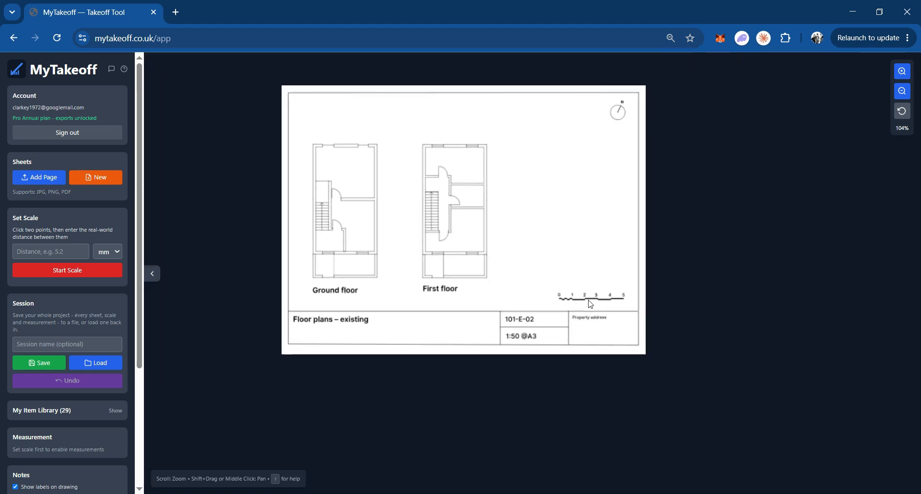
scroll(446, 215, "down", 1)
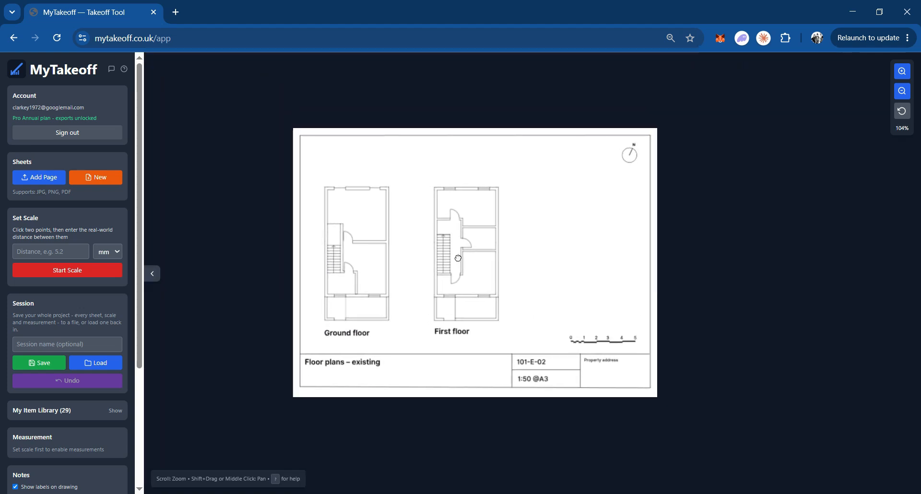
scroll(608, 325, "down", 1)
scroll(608, 326, "up", 6)
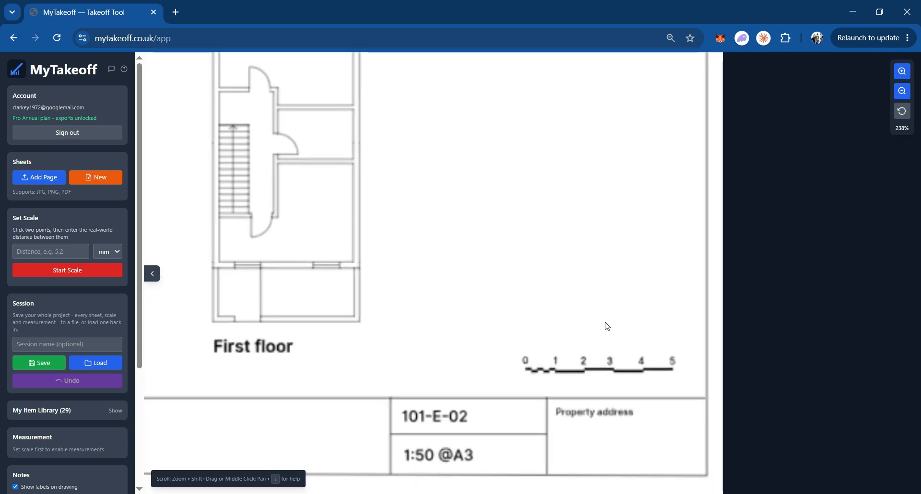
scroll(593, 326, "up", 1)
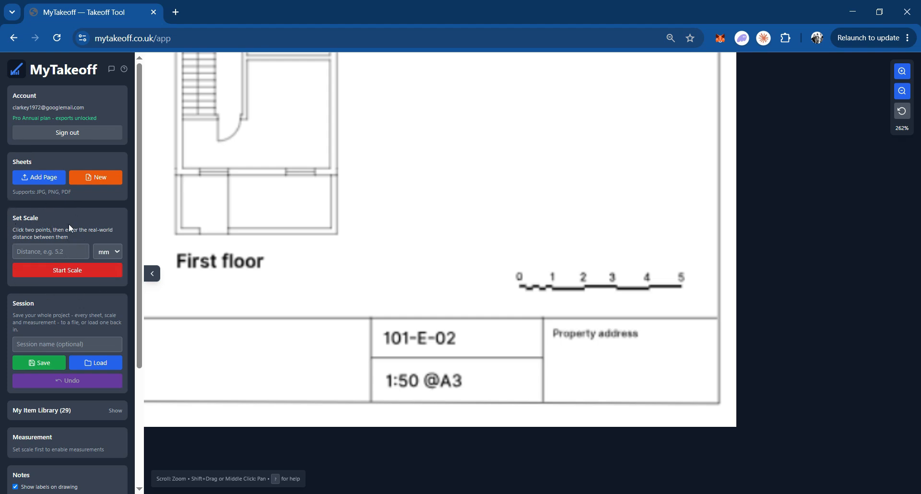
Set the drawing scale from the 0 and 5 ends of the scale bar, with a real-world distance of 5 m
left_click(63, 271)
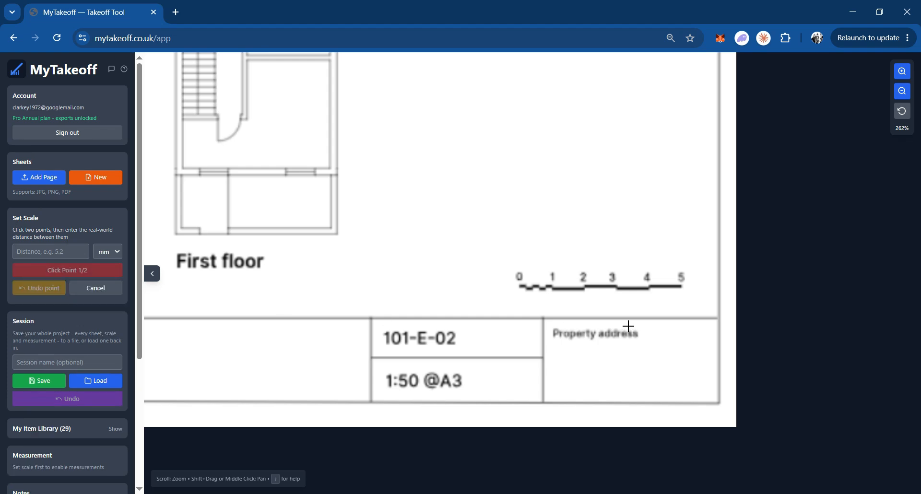
left_click(520, 286)
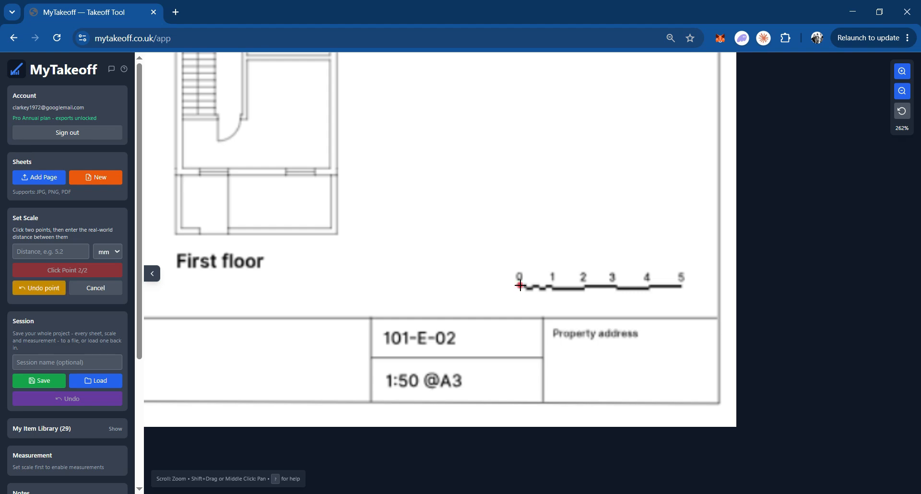
left_click(682, 286)
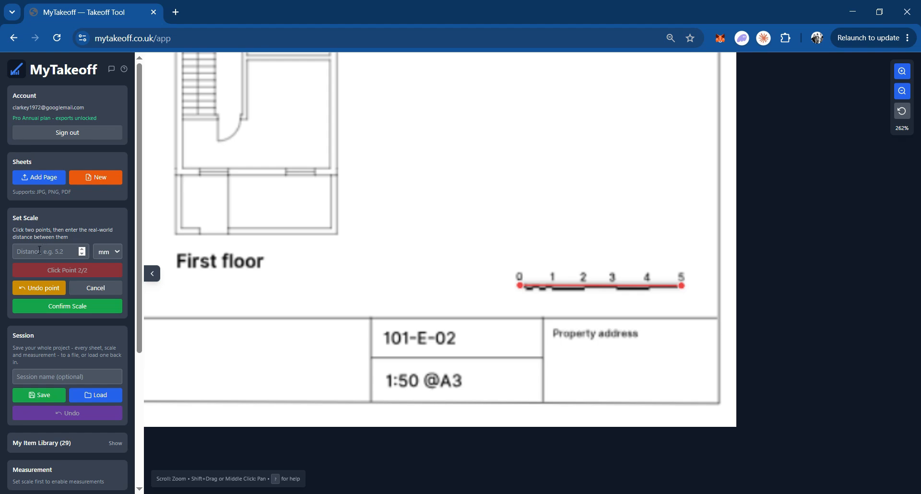
left_click(39, 250)
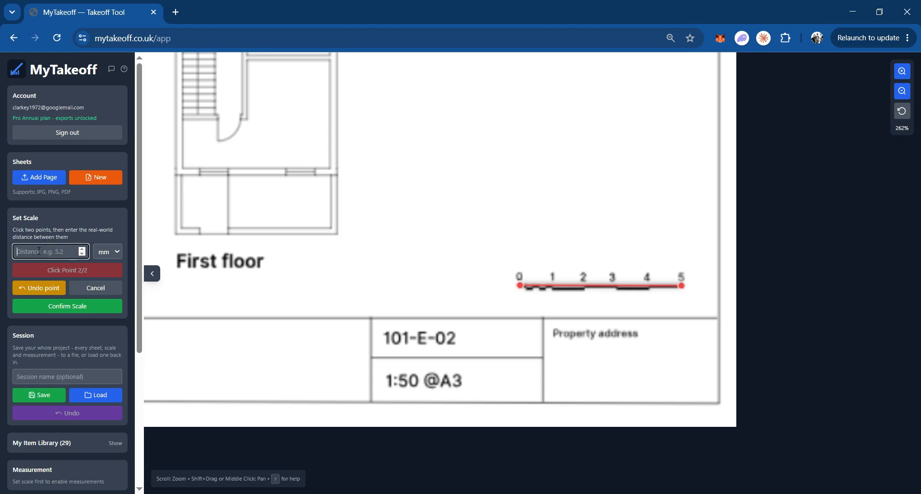
type("5")
left_click(117, 251)
left_click(112, 294)
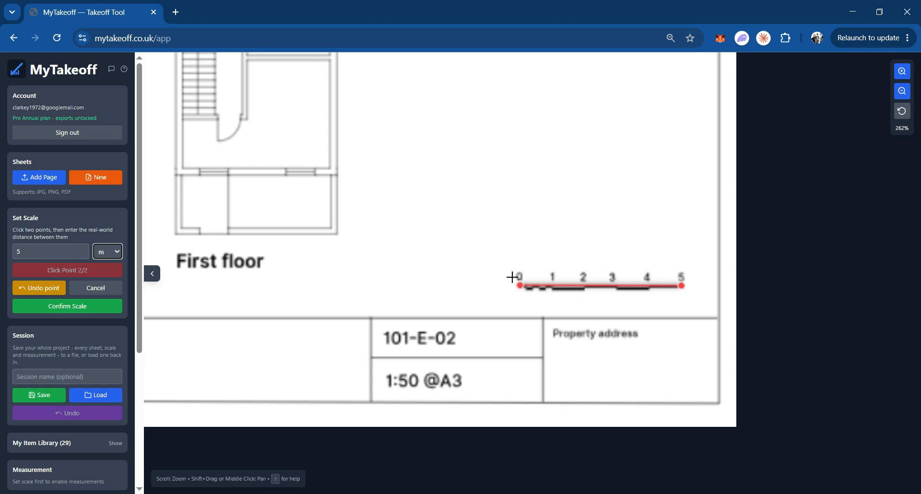
left_click(84, 308)
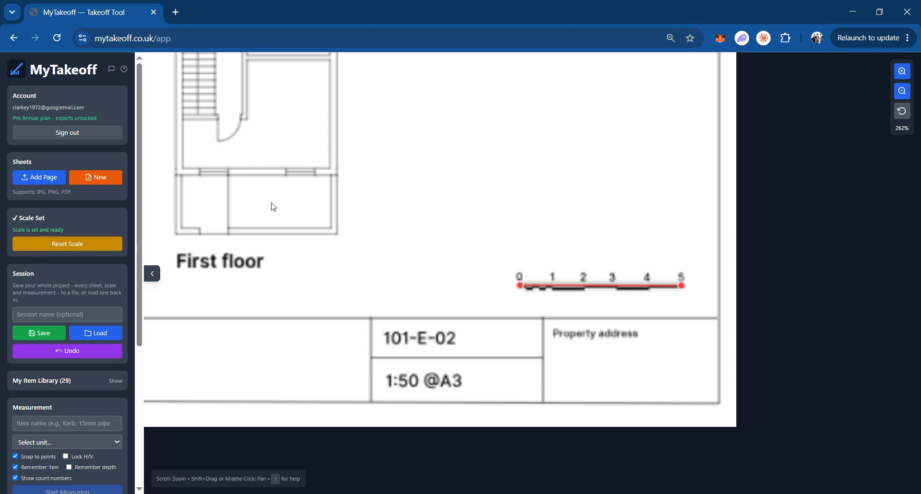
Choose the saved item "Building length" as the linear (m) item to measure
left_click(905, 113)
scroll(489, 273, "up", 3)
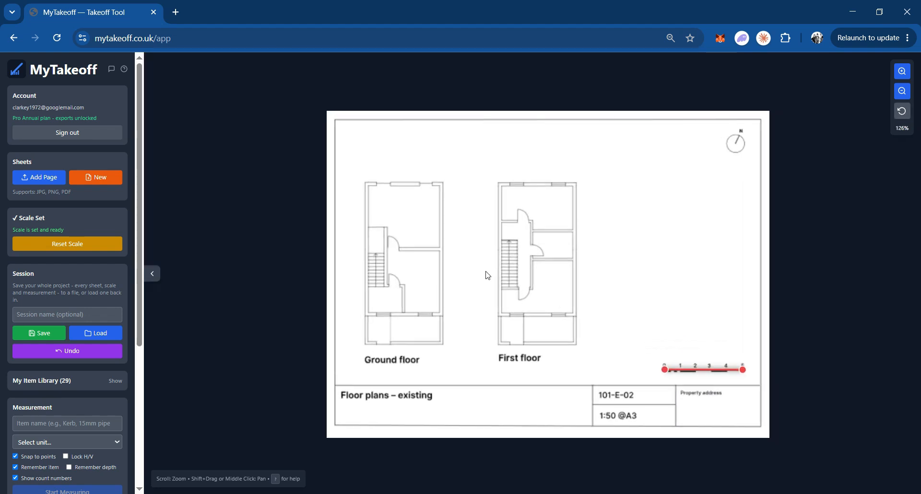
scroll(576, 270, "up", 4)
scroll(618, 257, "up", 3)
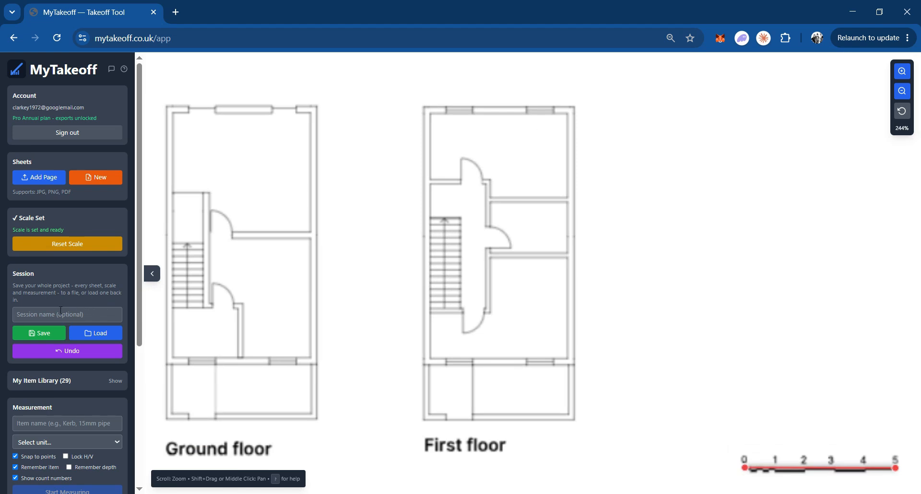
scroll(61, 311, "down", 3)
left_click(40, 303)
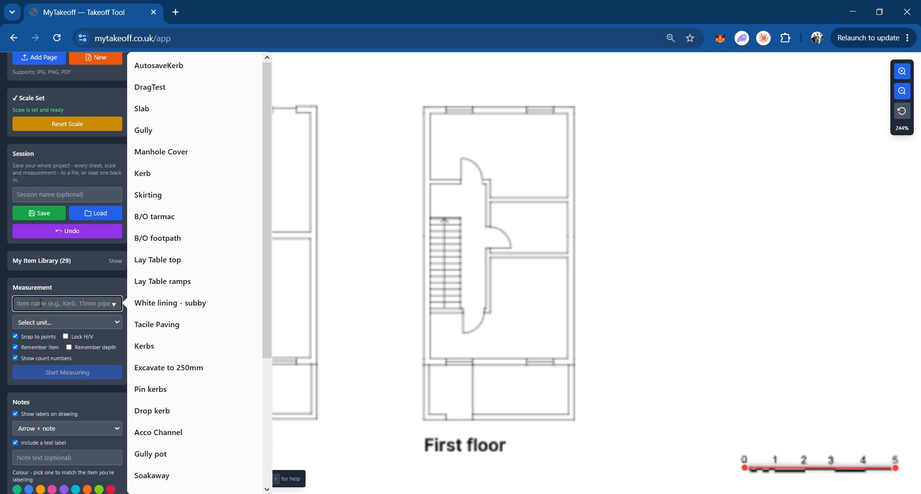
type("B")
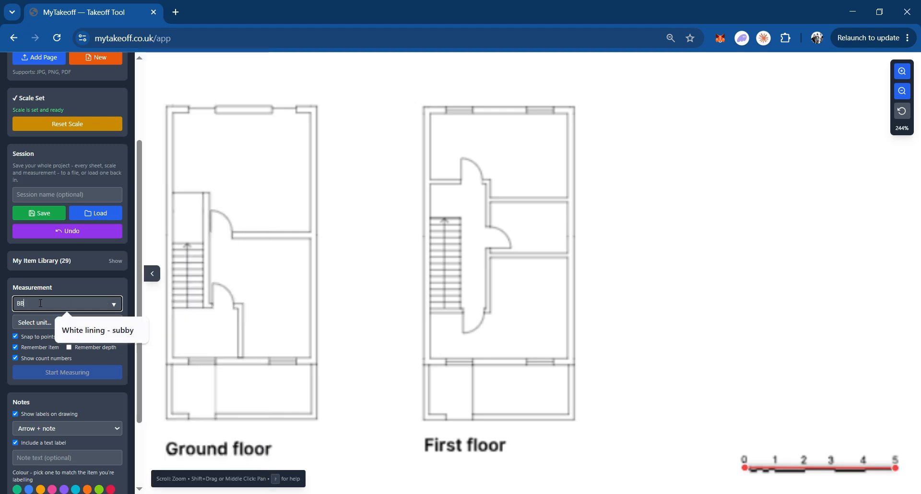
left_click(40, 303)
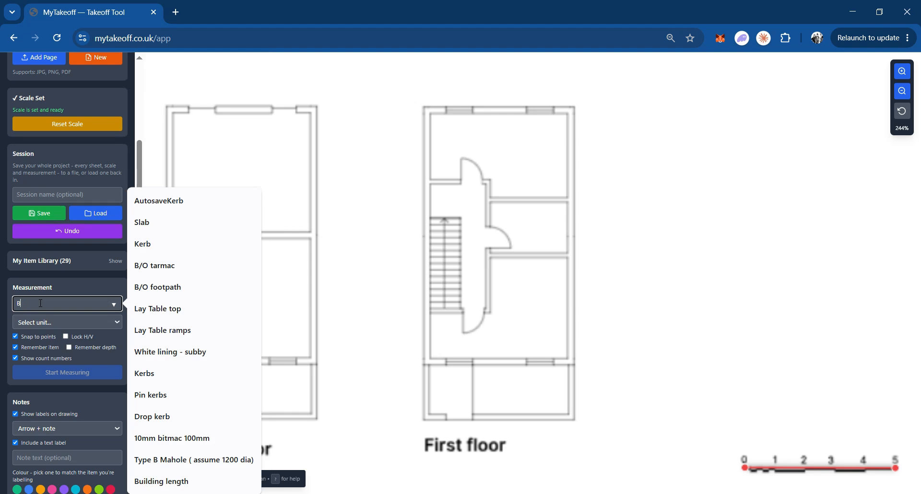
type("uildin")
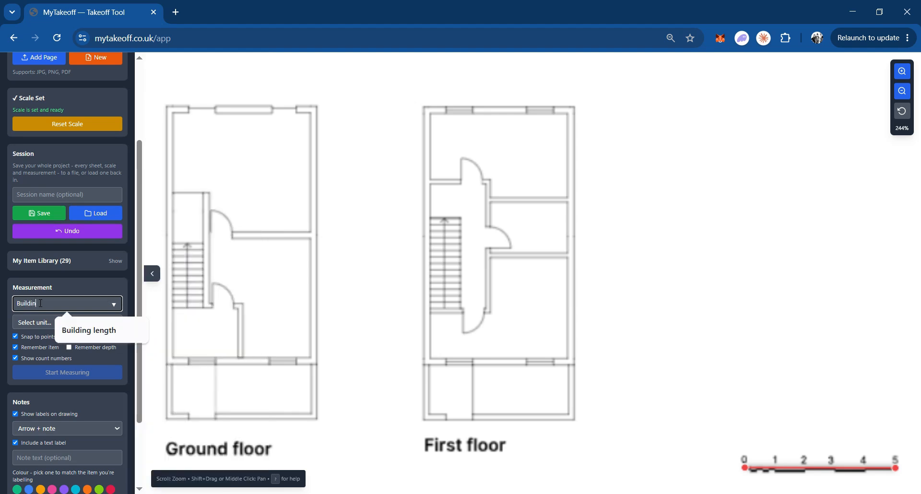
type("g Length")
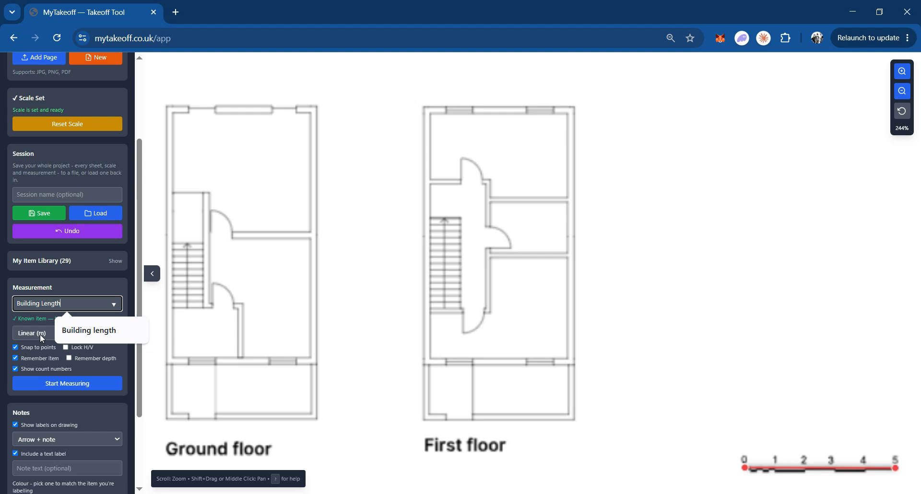
left_click(78, 336)
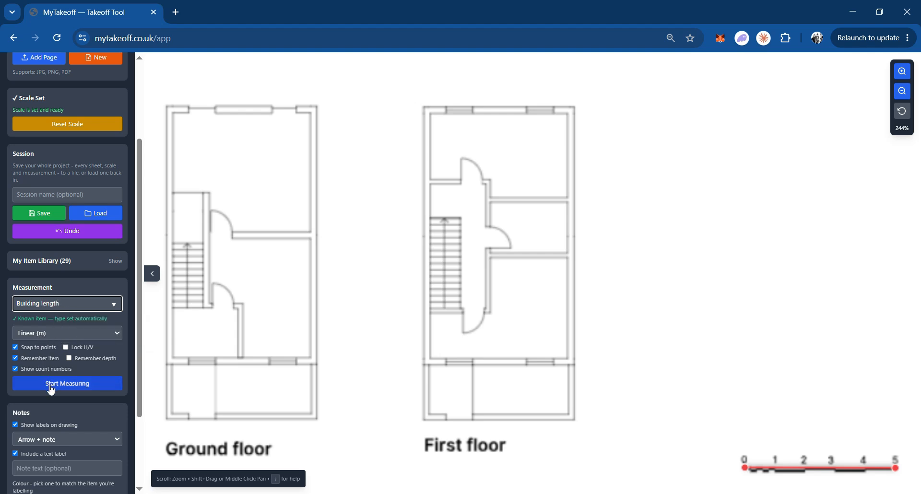
Measure the full length of the right-hand outer wall on the first floor plan and save the measurement
left_click(51, 390)
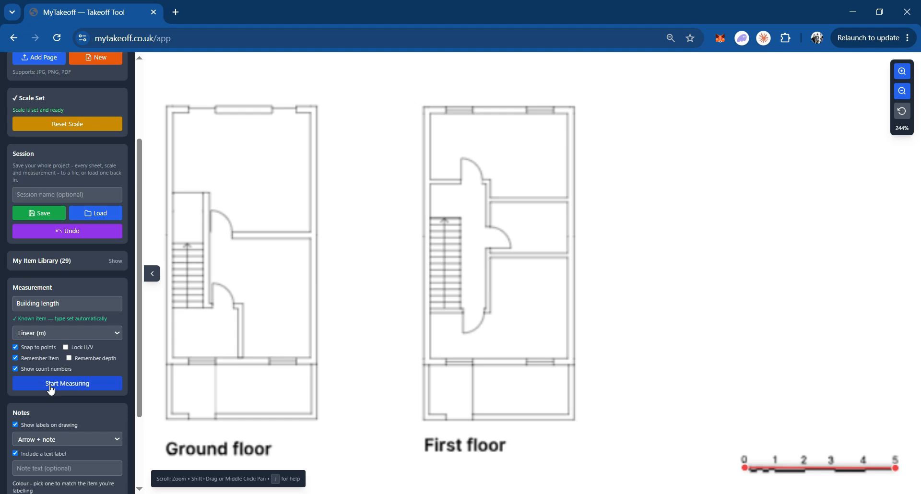
left_click(573, 108)
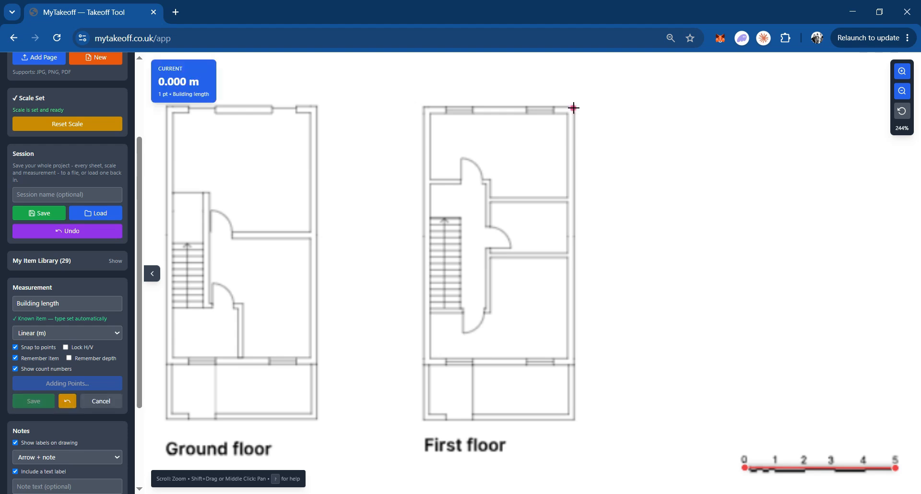
left_click(574, 420)
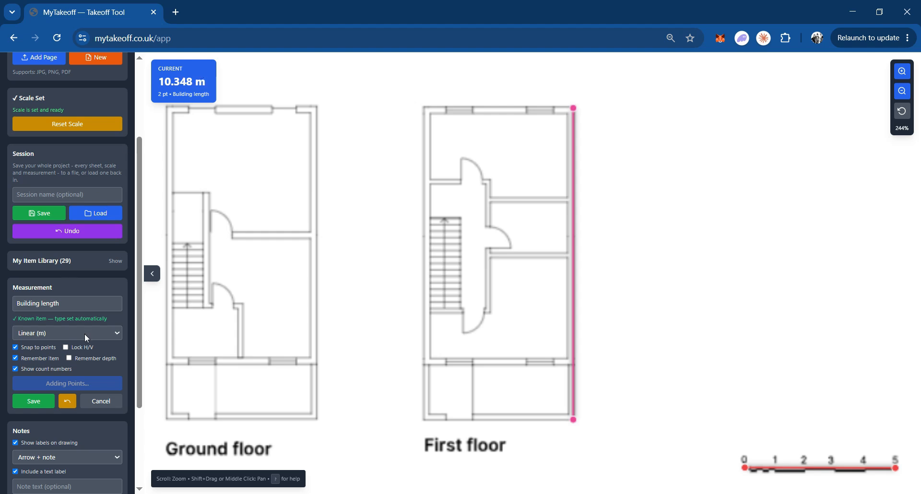
left_click(33, 403)
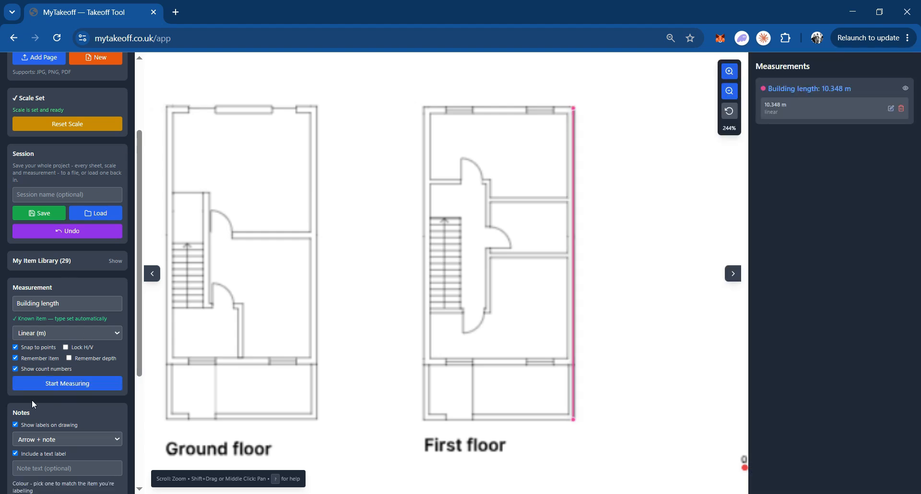
Check the saved building length in the measurements list and leave the list collapsed
left_click(732, 274)
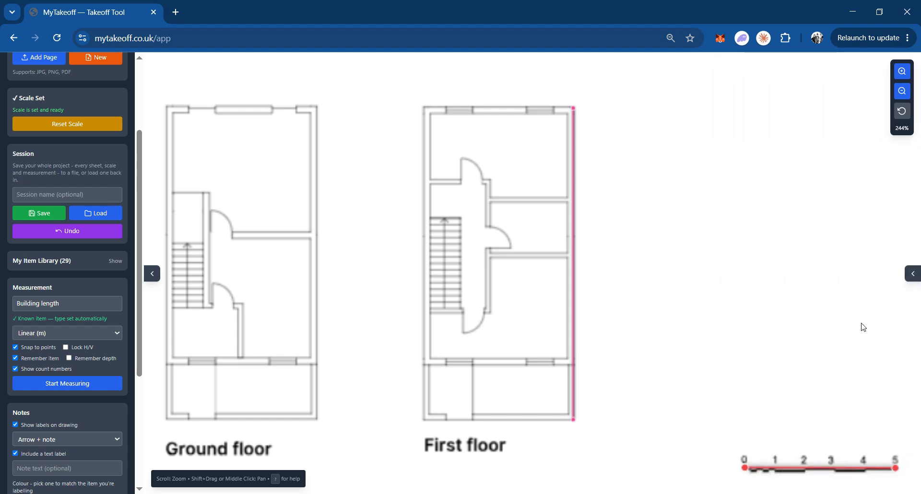
left_click(911, 274)
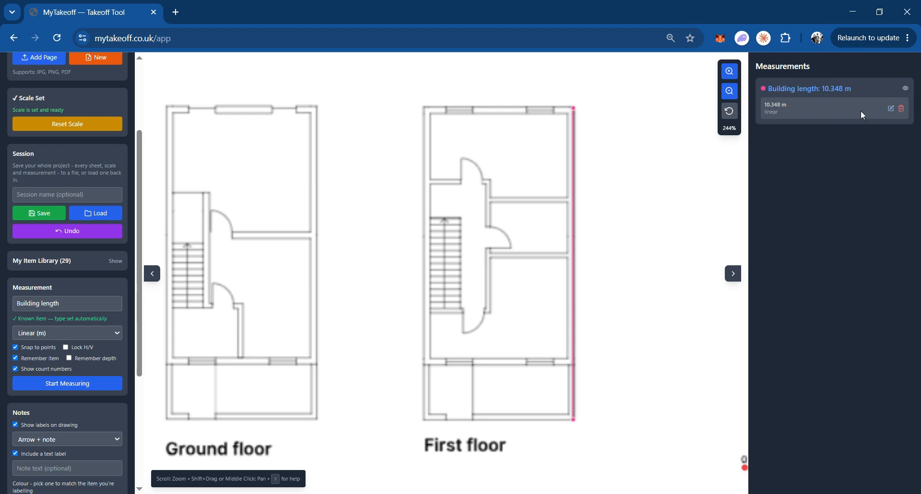
left_click(733, 274)
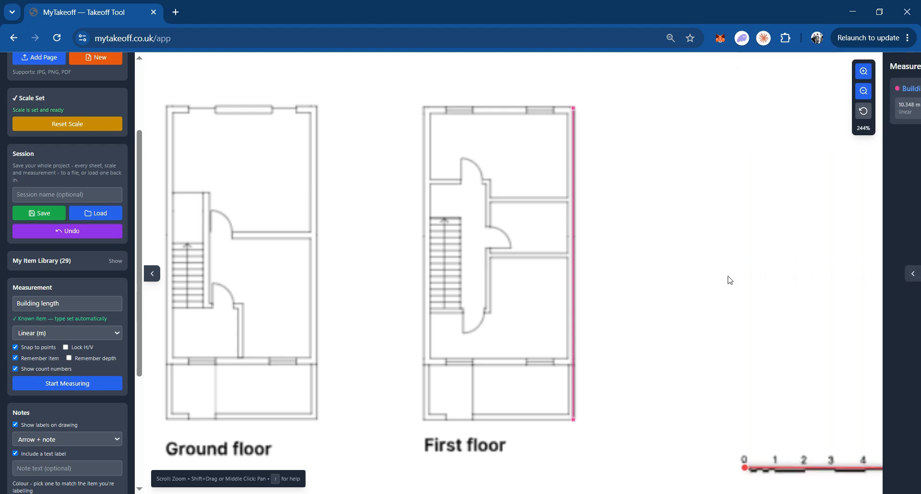
Clear the current drawing and its measurements and load the "Known Distance" file from the scale demo folder
scroll(97, 174, "up", 3)
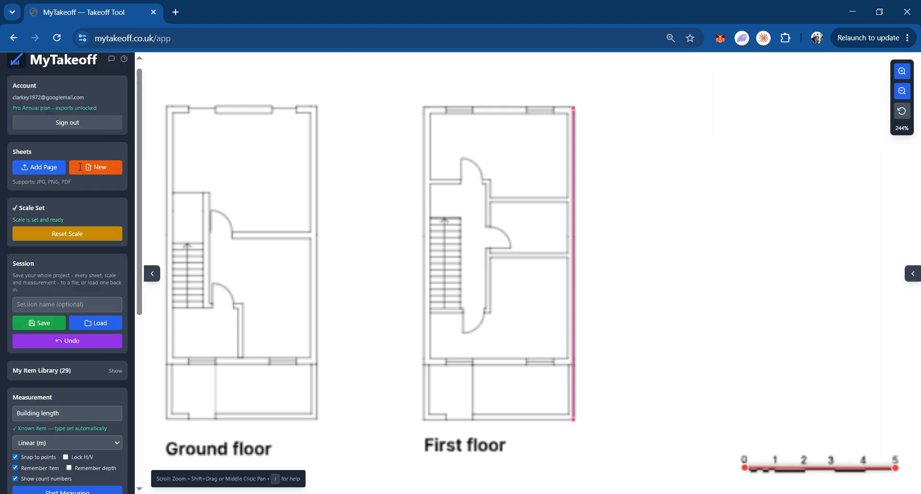
left_click(98, 179)
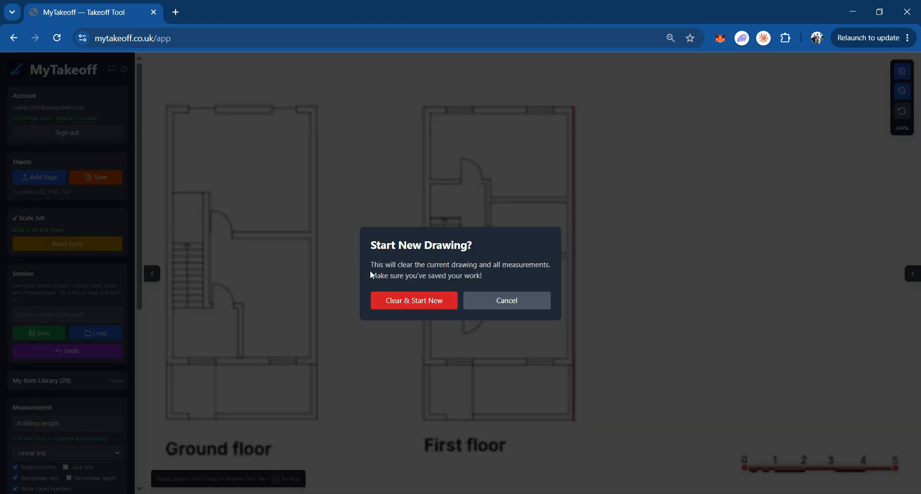
left_click(388, 301)
left_click(55, 178)
left_click(177, 184)
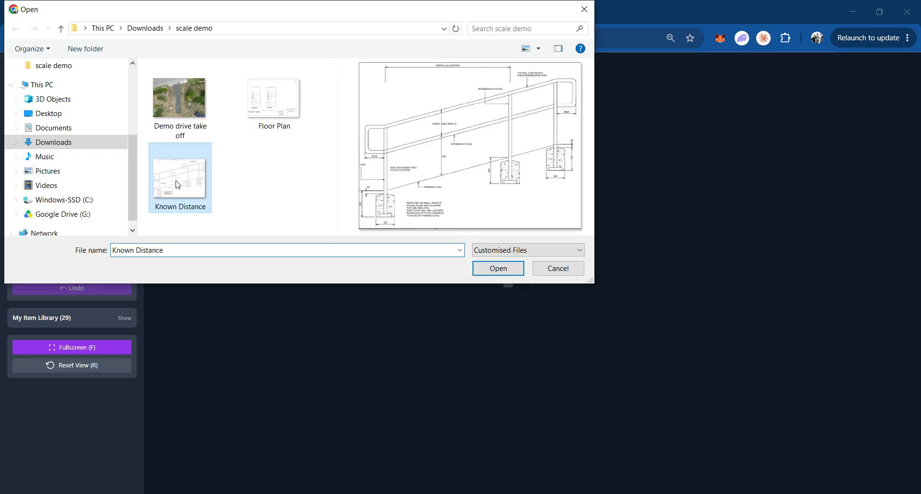
left_click(508, 272)
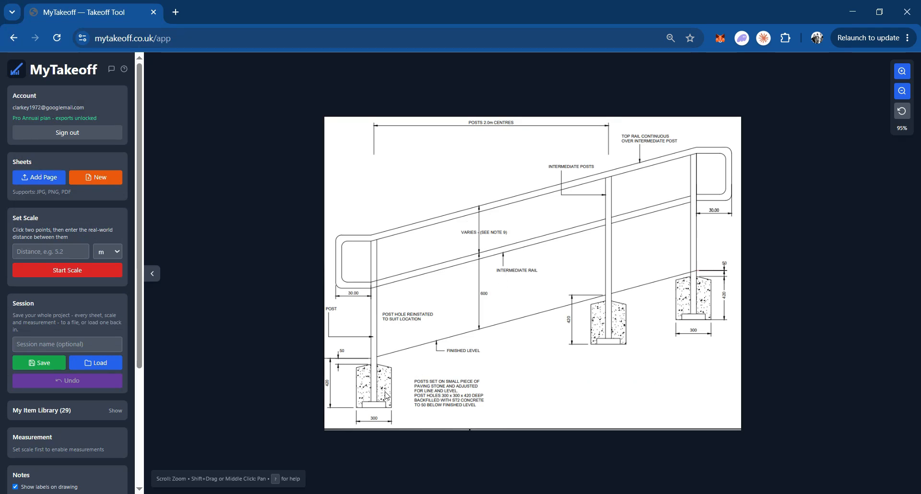
Start setting the scale and mark both ends of the 420 depth dimension beside the lower-left post footing
scroll(387, 396, "up", 2)
scroll(386, 396, "up", 5)
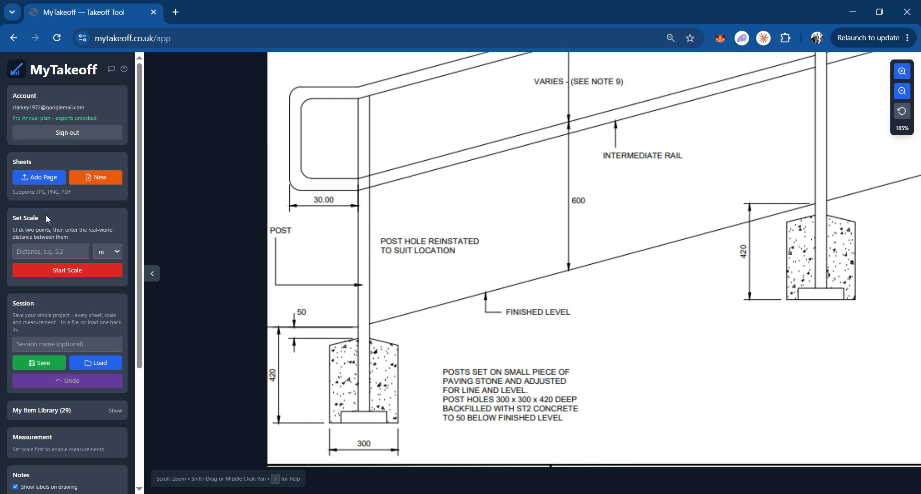
left_click(56, 272)
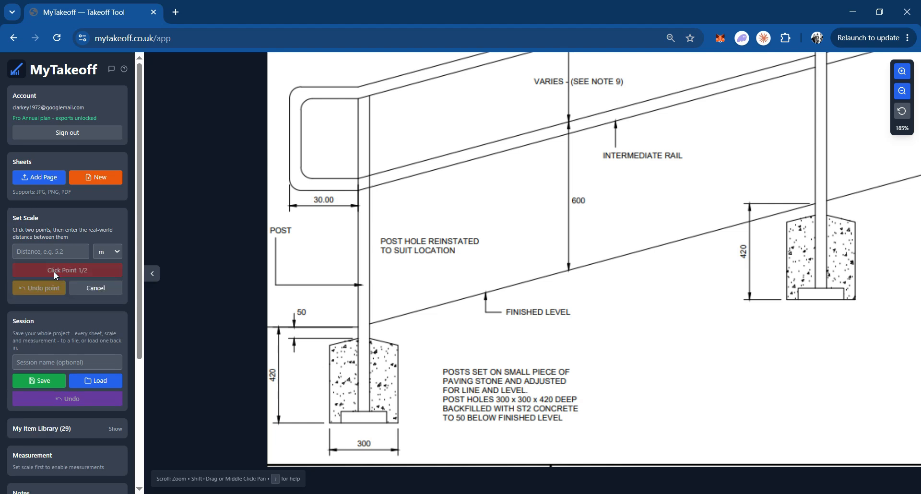
left_click(277, 423)
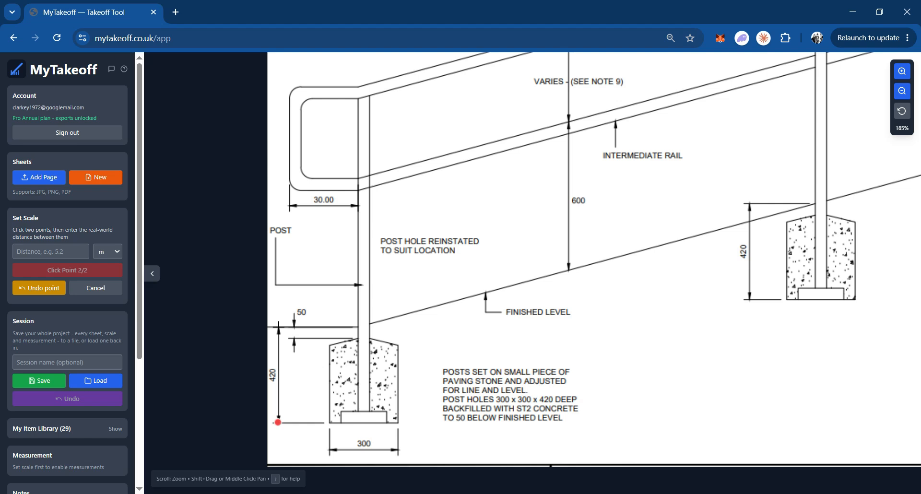
left_click(278, 327)
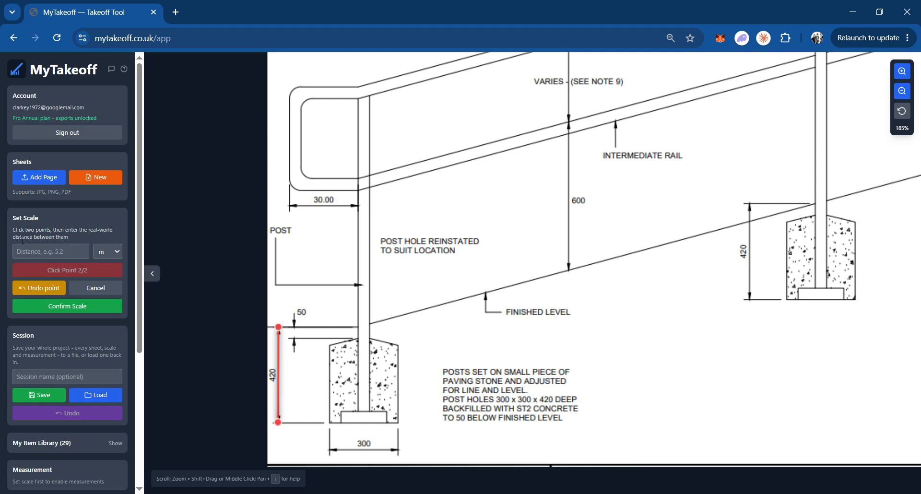
Set the real-world distance between the scale points to 420 mm and confirm the scale
left_click(36, 252)
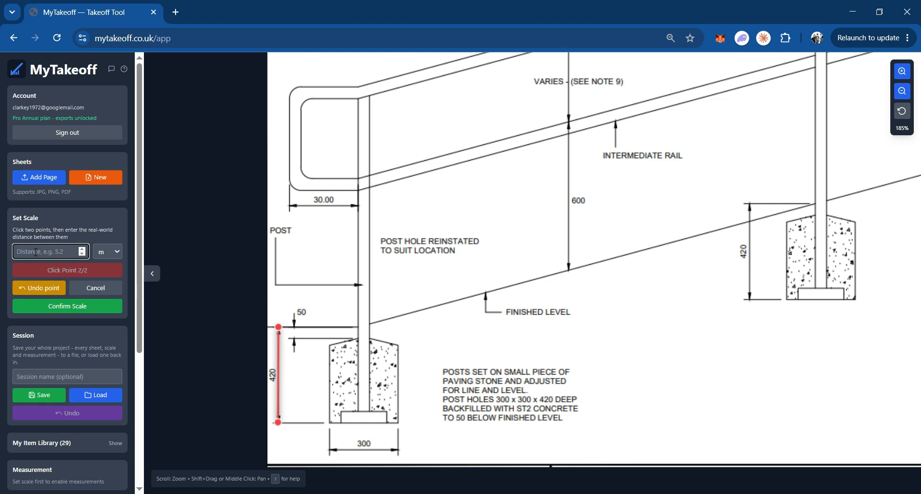
type("420")
left_click(119, 254)
left_click(111, 267)
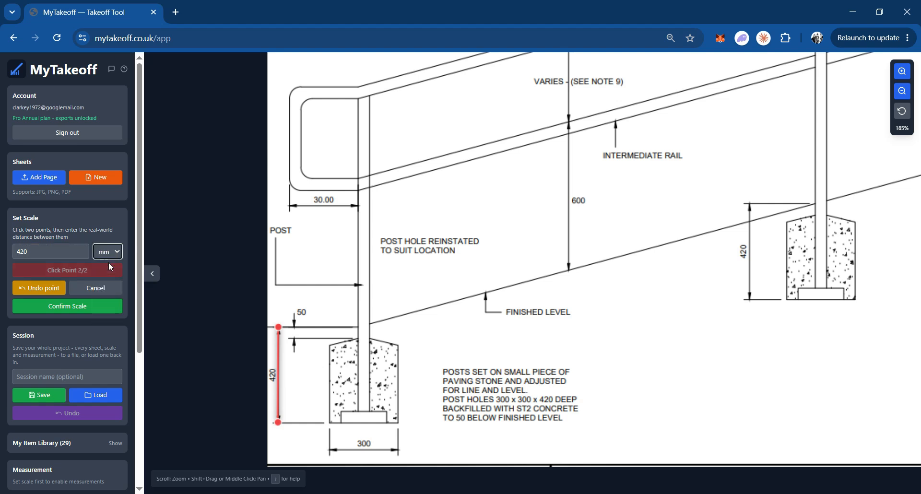
left_click(52, 306)
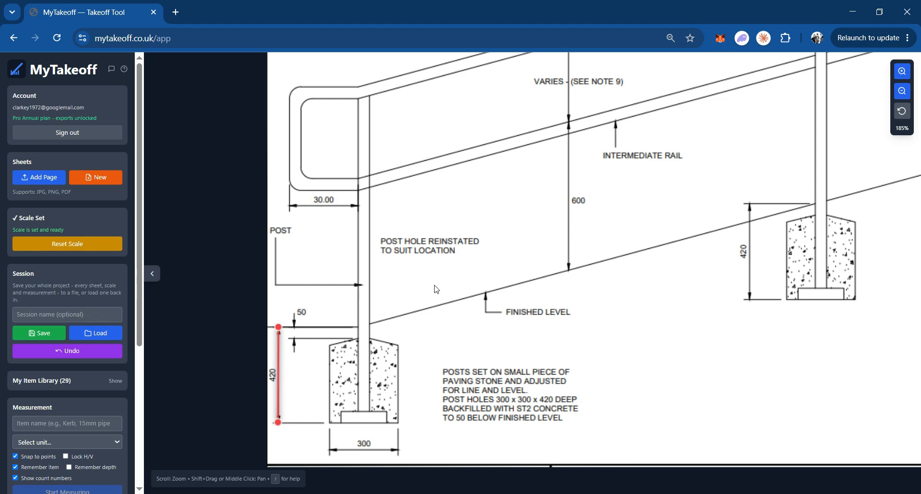
Choose the saved item "300mm" as the linear (m) item to measure
scroll(436, 289, "up", 5)
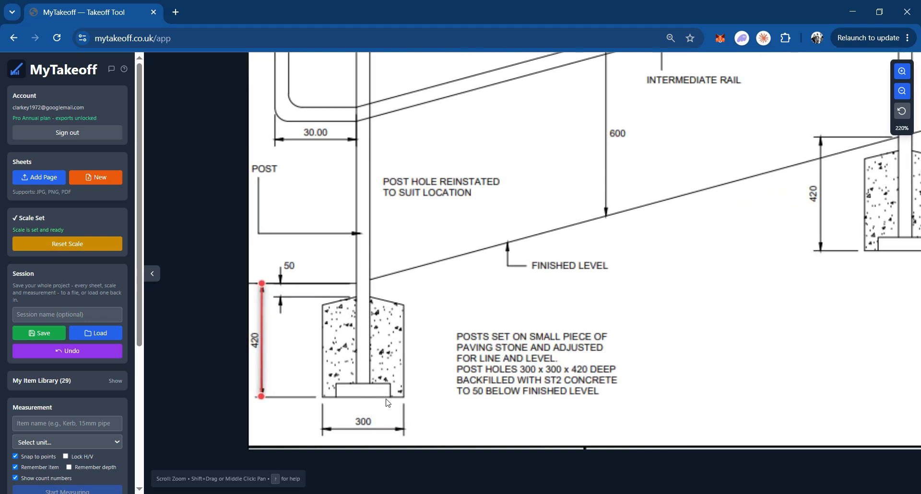
scroll(406, 341, "down", 1)
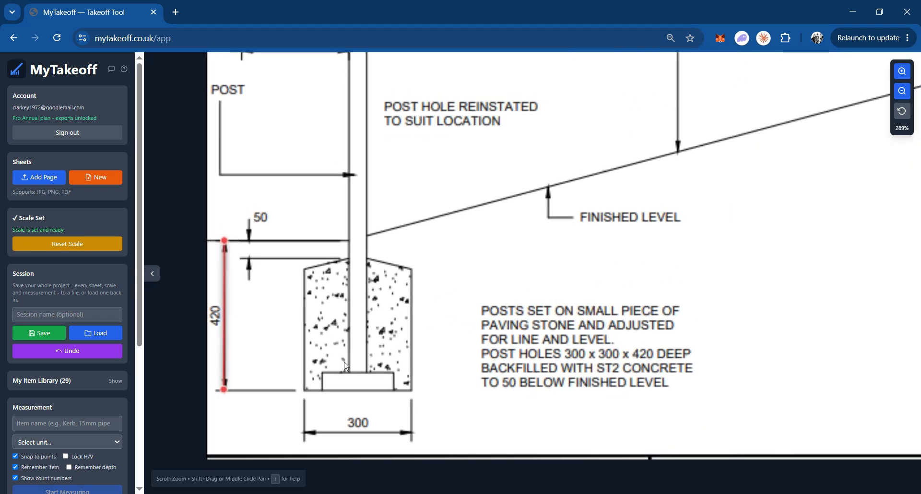
scroll(48, 319, "down", 4)
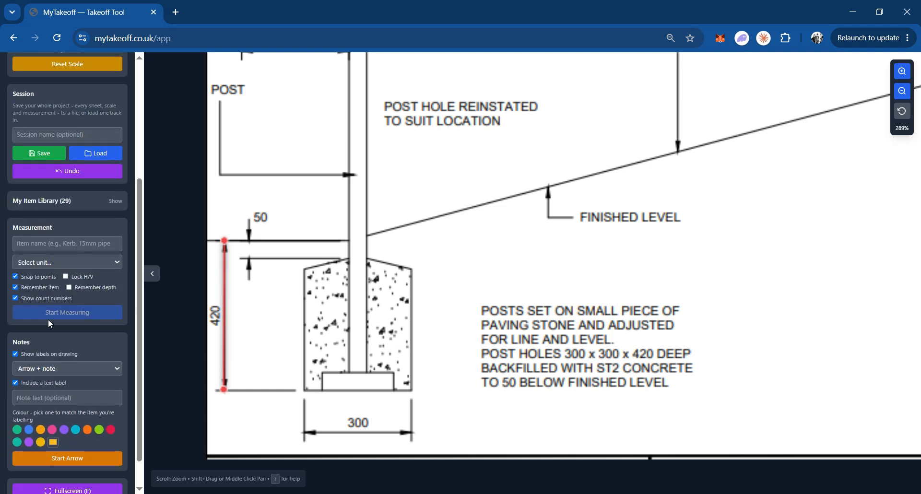
left_click(44, 242)
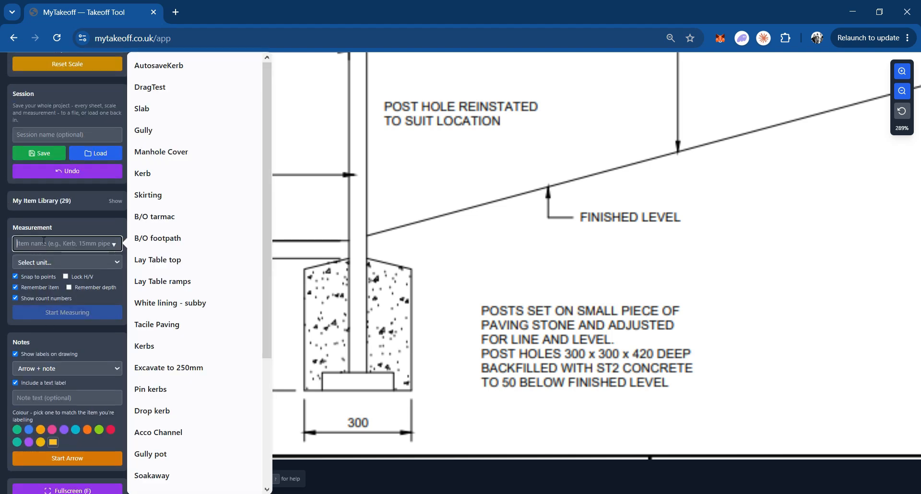
type("300")
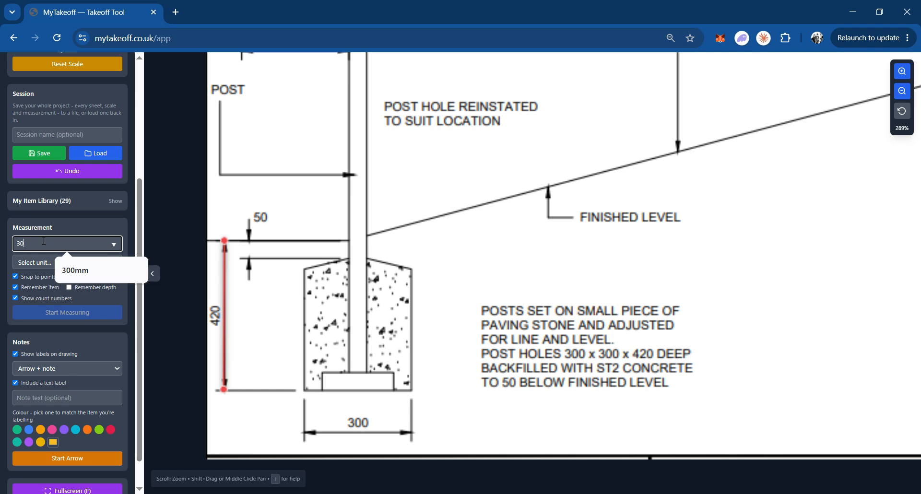
left_click(102, 272)
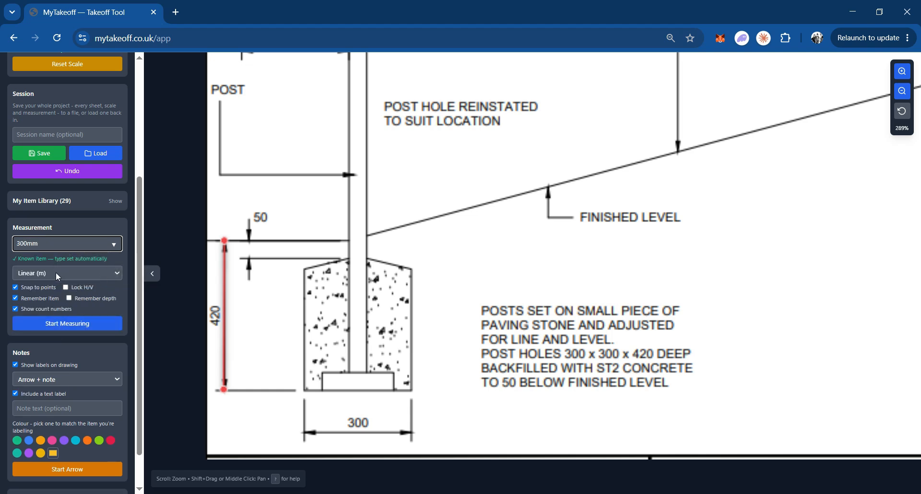
Measure the width of the lower-left post footing along its 300 dimension line
left_click(61, 326)
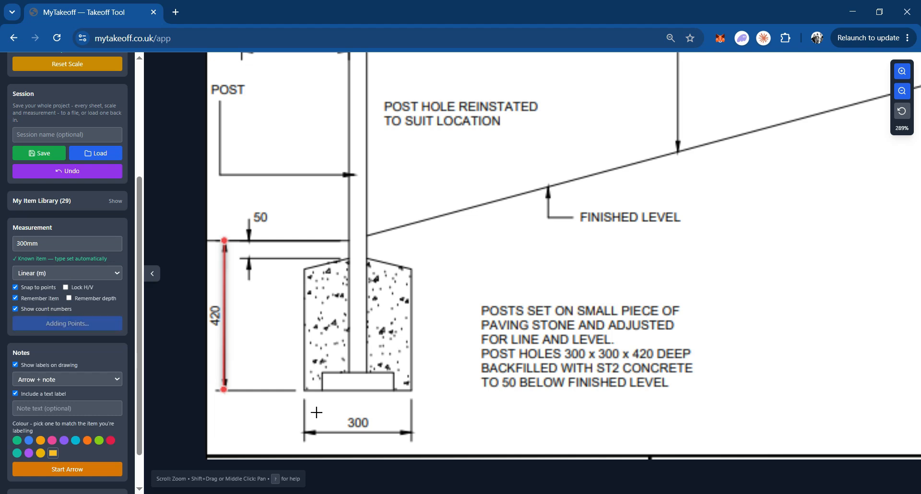
left_click(303, 432)
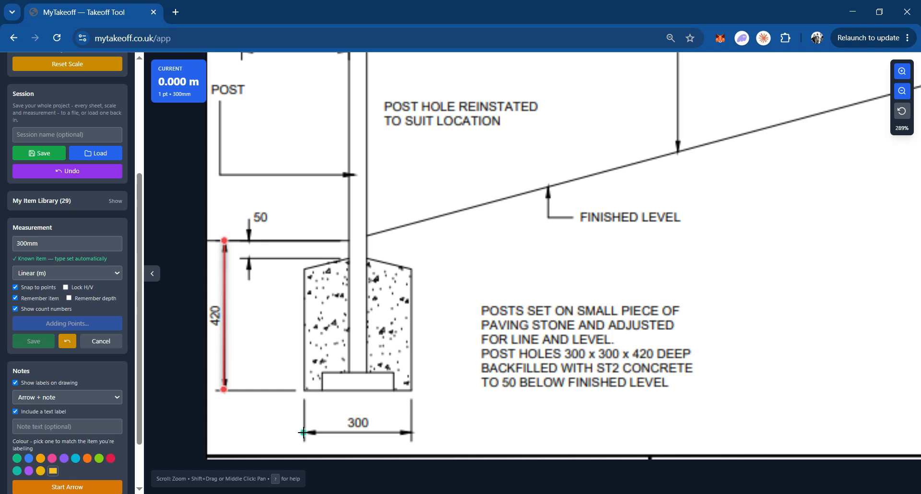
left_click(411, 432)
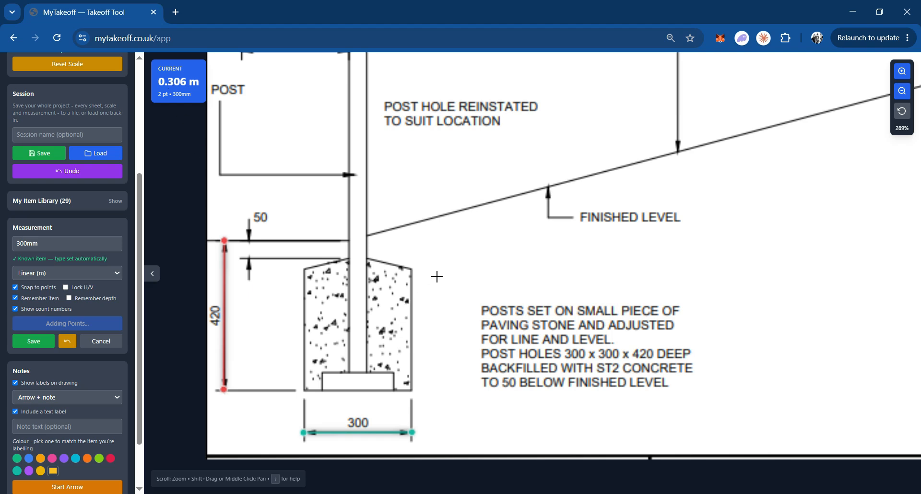
Save the footing width measurement and check it in the measurements list, leaving the list collapsed
scroll(439, 275, "down", 3)
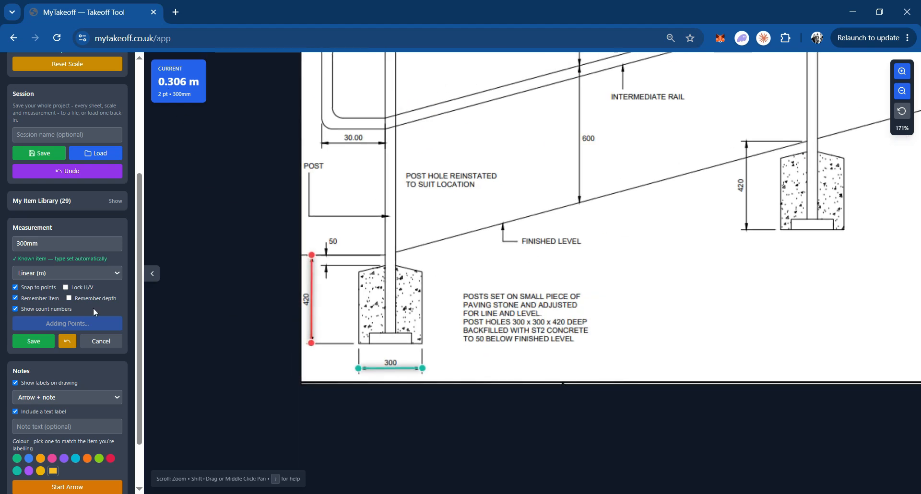
left_click(27, 341)
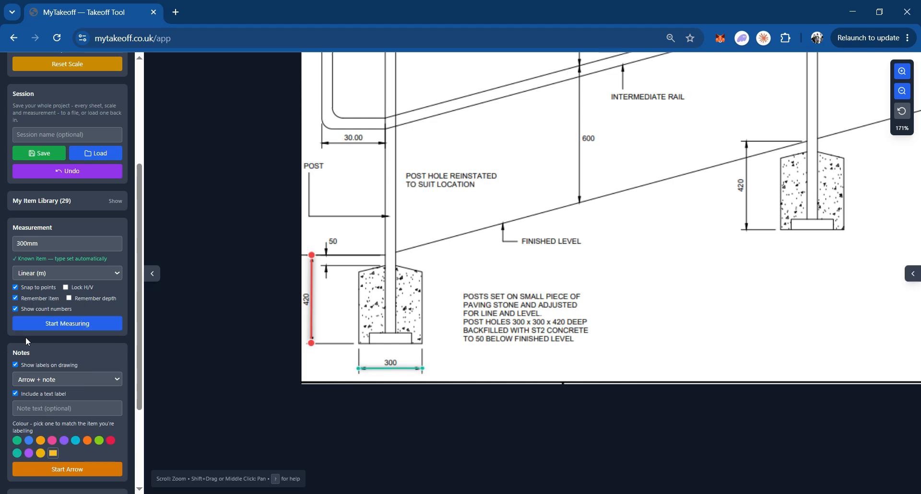
left_click(912, 274)
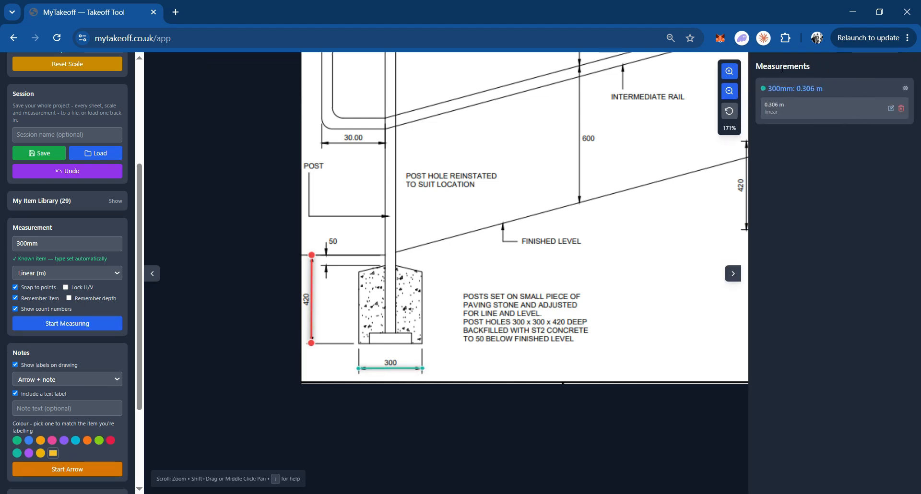
left_click(735, 276)
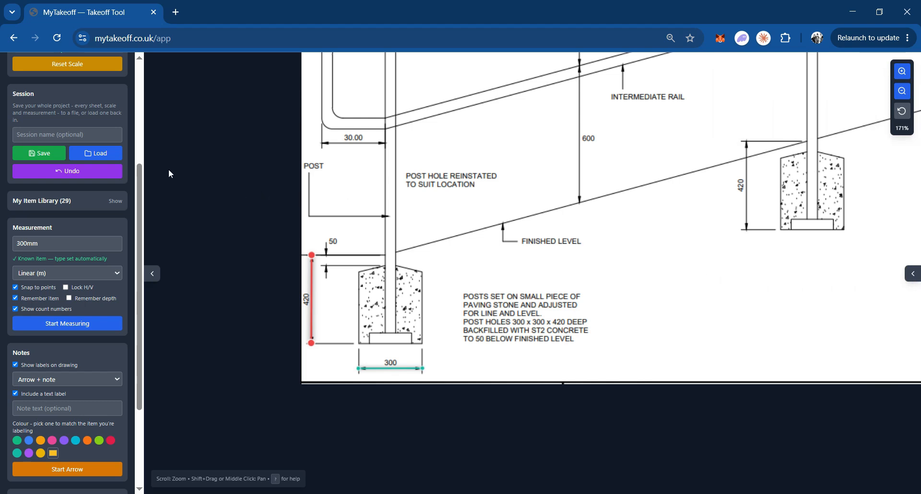
Clear the current drawing and its measurements and load the "Demo drive take off" image from the scale demo folder
scroll(107, 163, "up", 4)
left_click(96, 177)
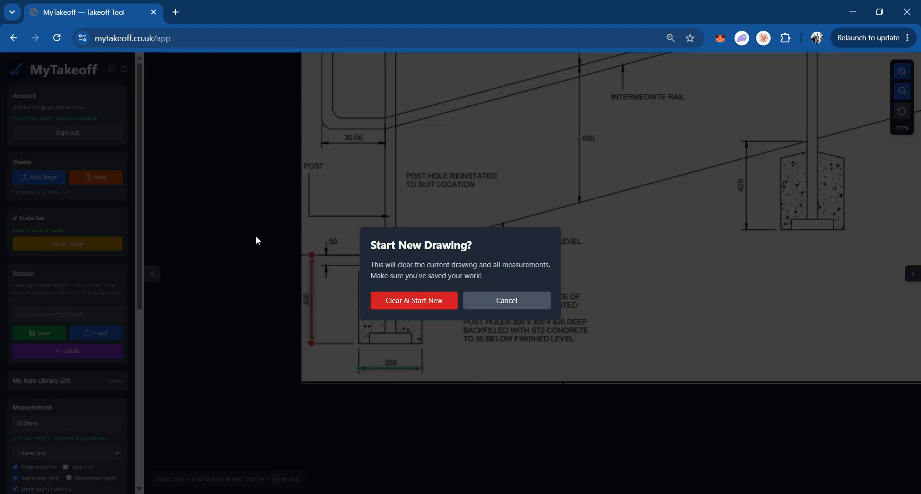
left_click(428, 304)
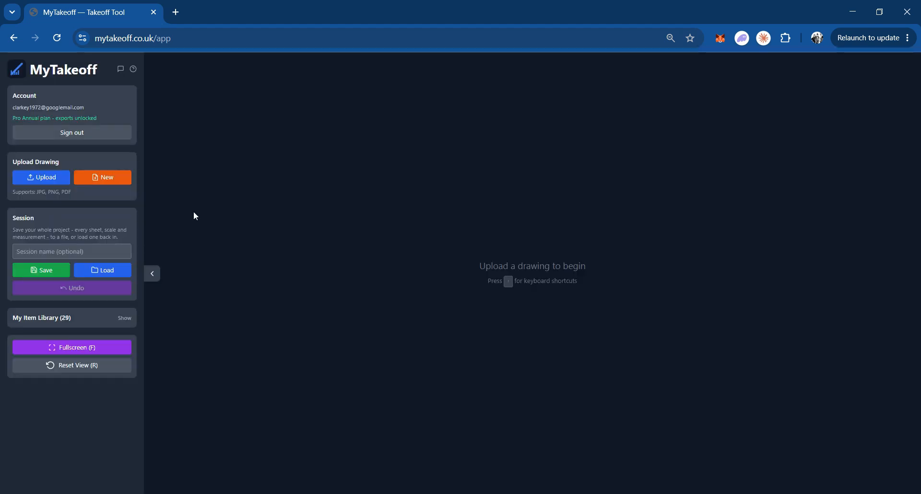
left_click(42, 177)
left_click(173, 93)
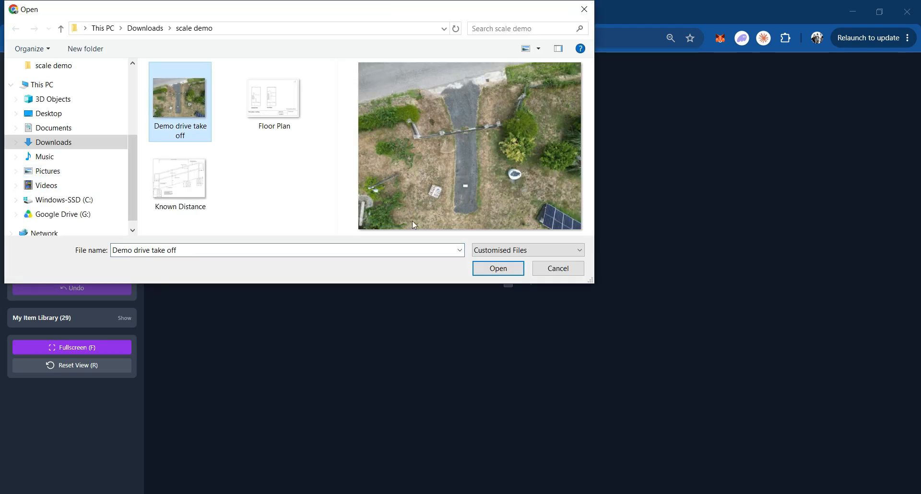
left_click(499, 271)
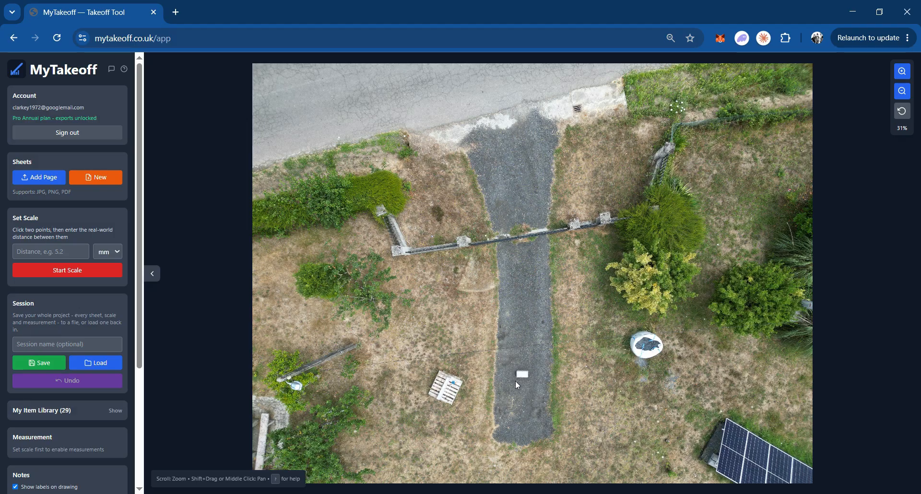
Start setting the scale and mark two points across the full width of the white box on the driveway
scroll(526, 387, "up", 10)
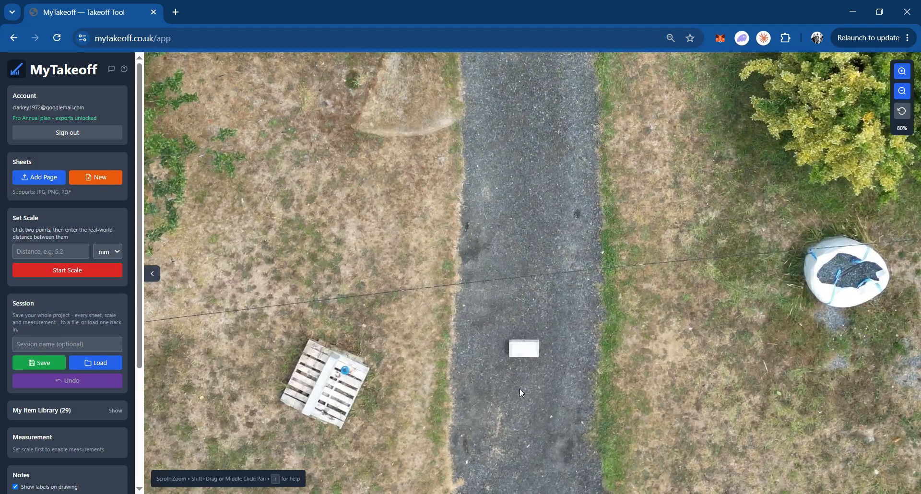
scroll(520, 388, "up", 5)
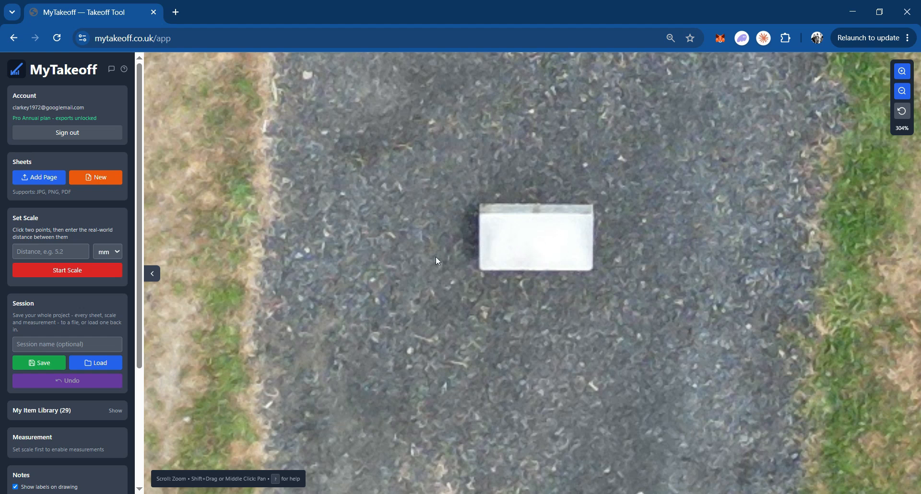
left_click(81, 276)
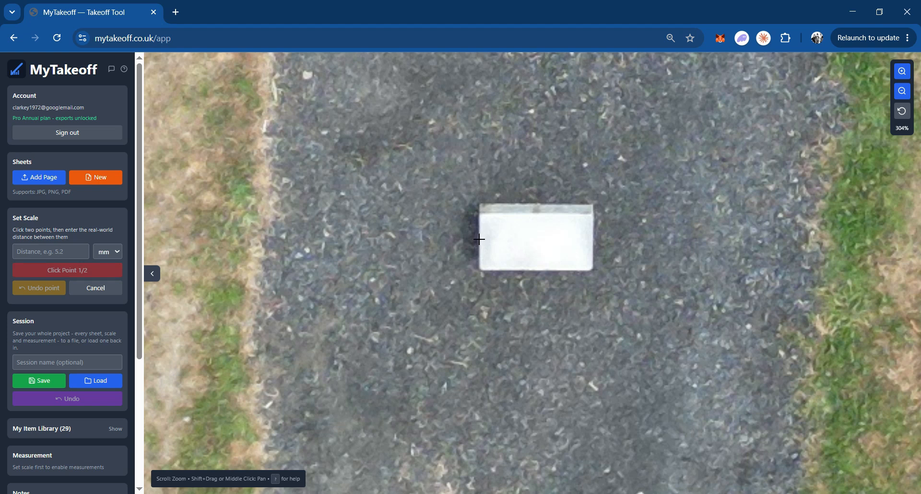
left_click(479, 239)
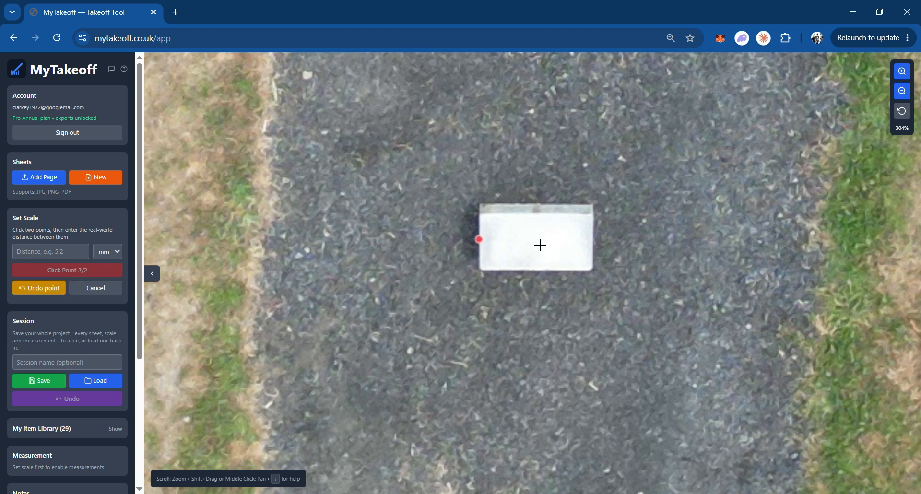
left_click(592, 240)
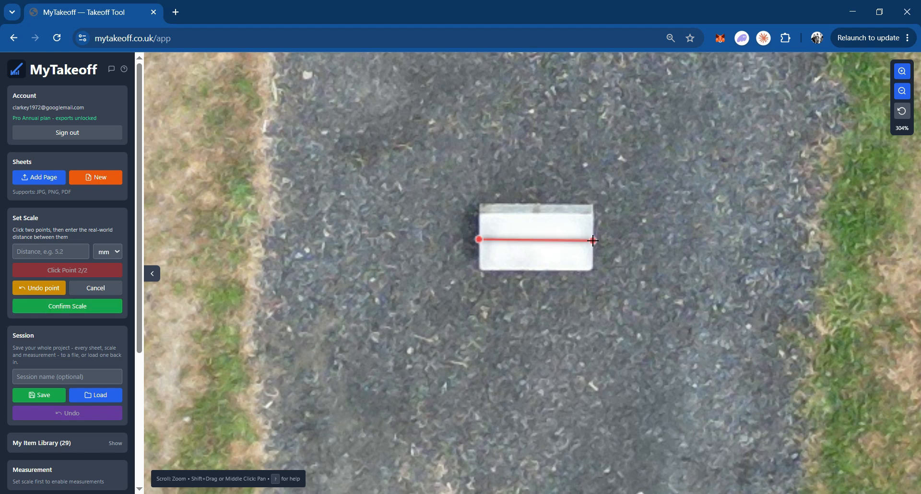
Set the white box's real-world width to 470 mm and confirm the scale
left_click(35, 253)
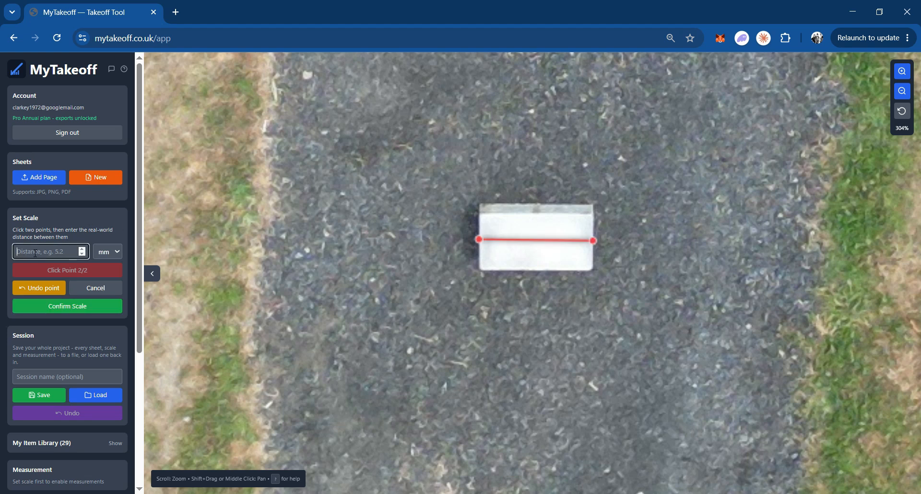
type("470")
left_click(57, 310)
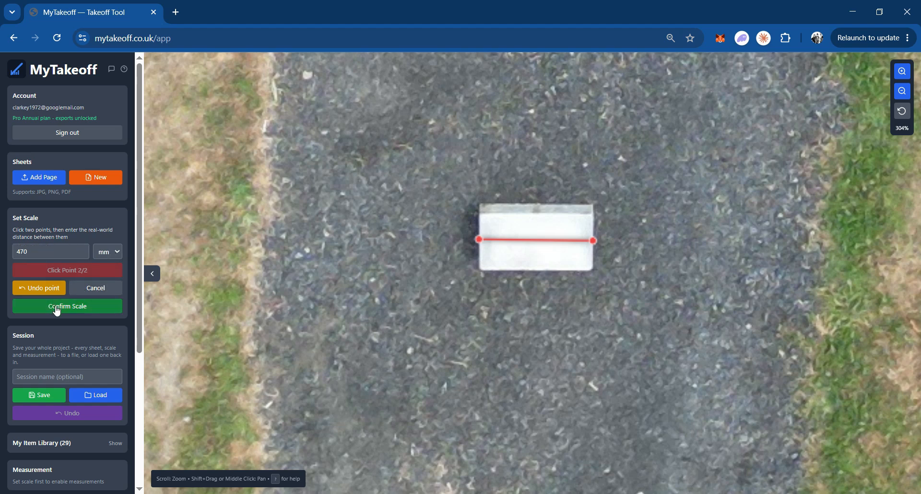
Choose the saved item "Excavate to 250mm" as a volume measurement and set its depth to .25 m
scroll(460, 261, "down", 10)
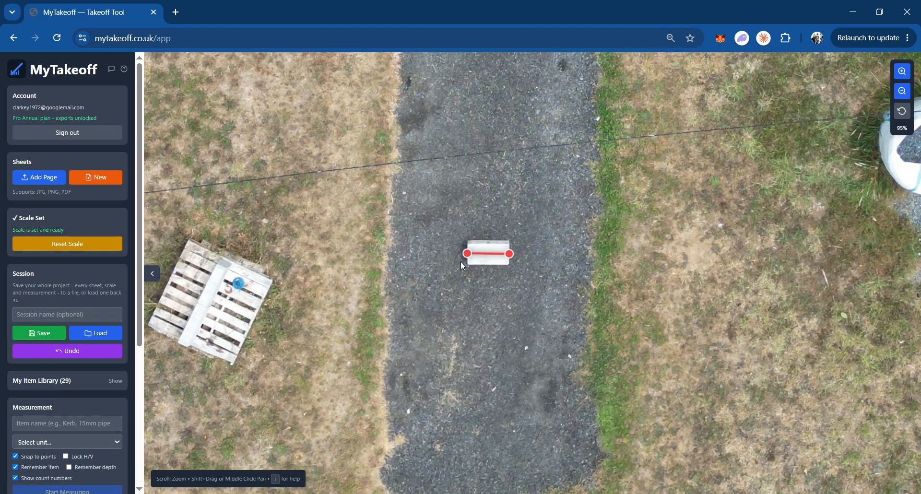
left_click(902, 111)
scroll(495, 256, "up", 1)
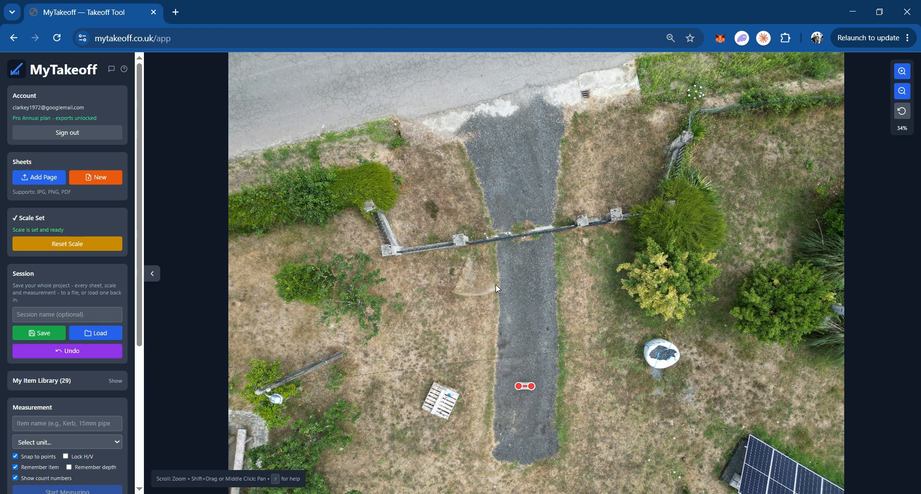
scroll(496, 285, "down", 1)
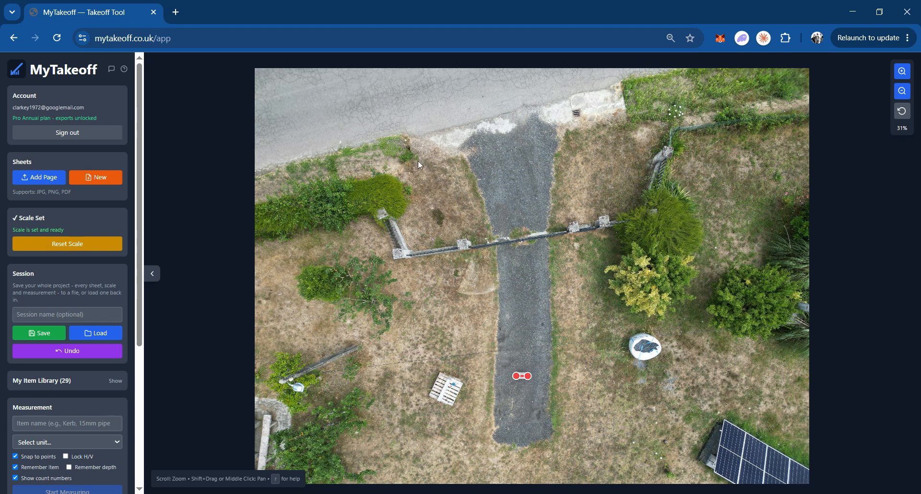
scroll(52, 319, "down", 5)
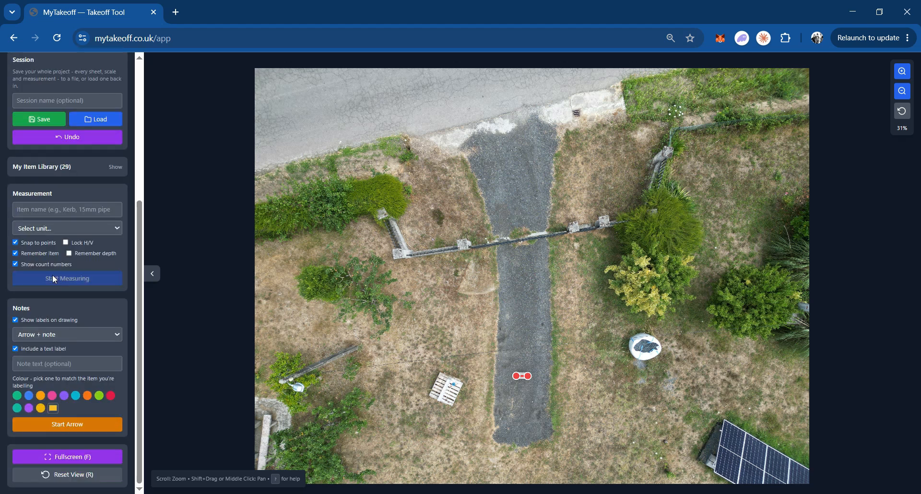
left_click(33, 210)
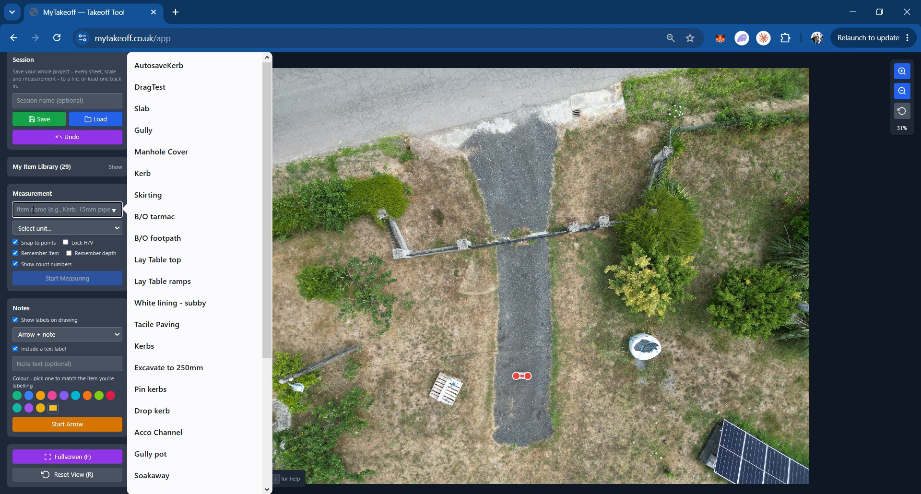
type("Ex")
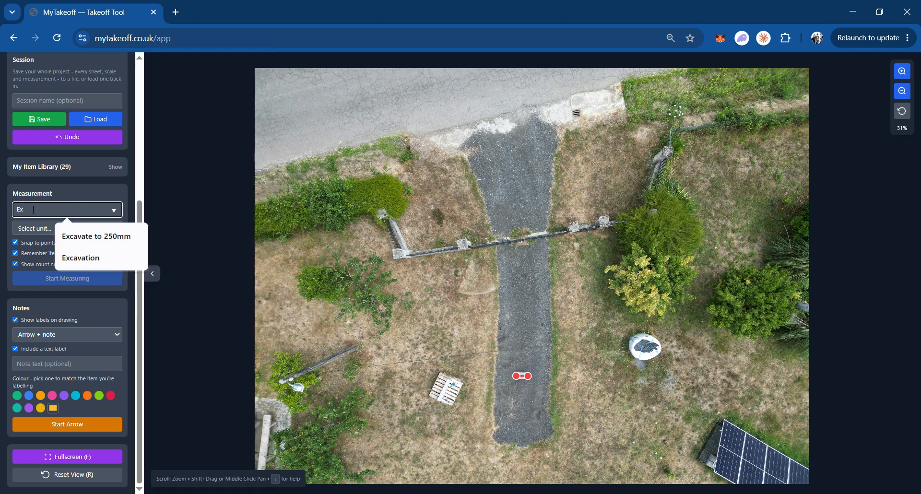
left_click(98, 236)
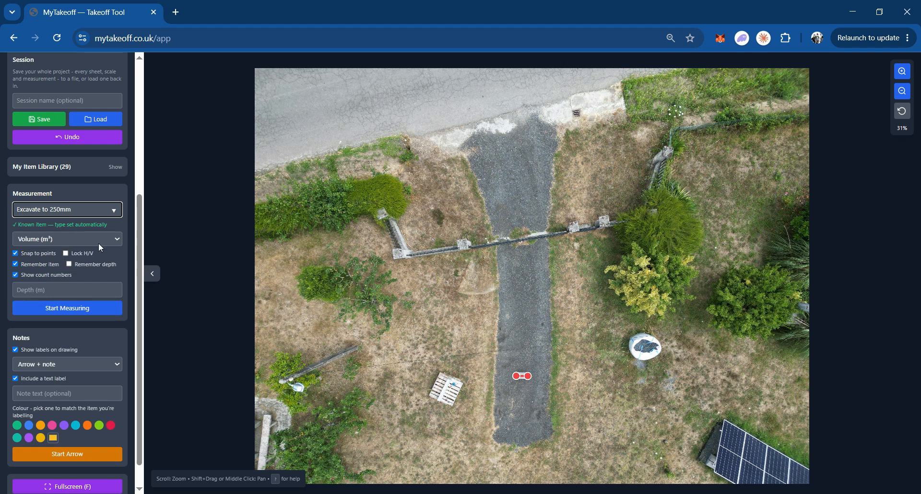
left_click(117, 240)
left_click(68, 298)
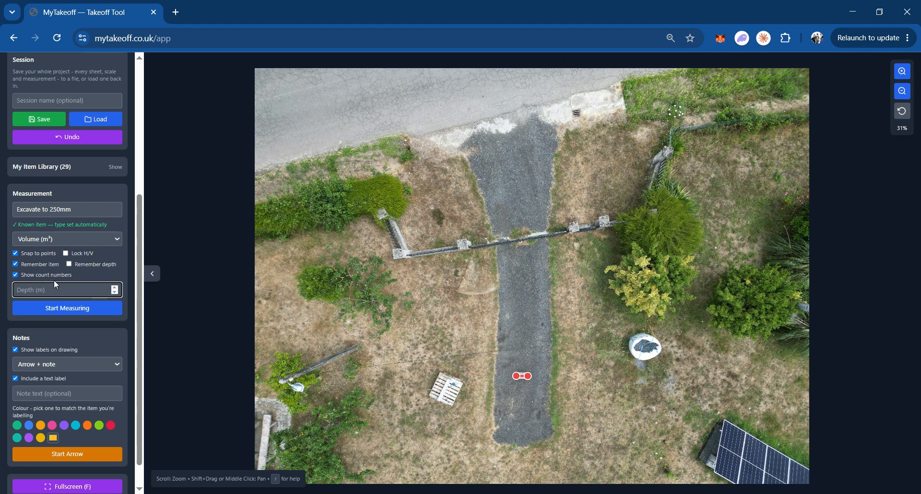
type(".25")
Outline the widened driveway with six points, flaring from the gate posts out to the road edge, and save the excavation volume
left_click(61, 309)
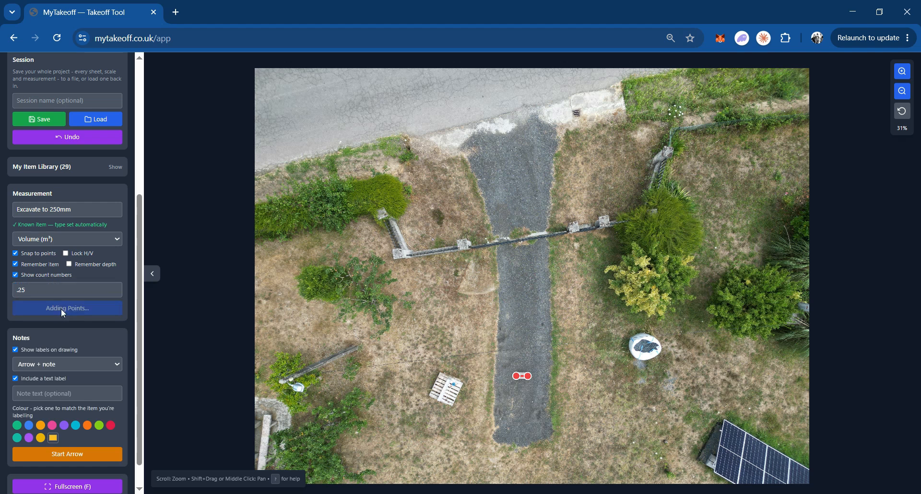
left_click(418, 164)
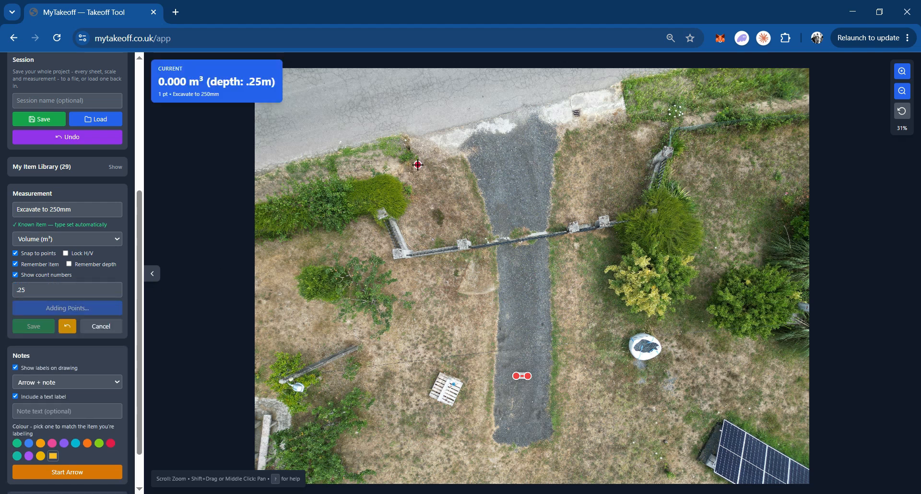
left_click(469, 242)
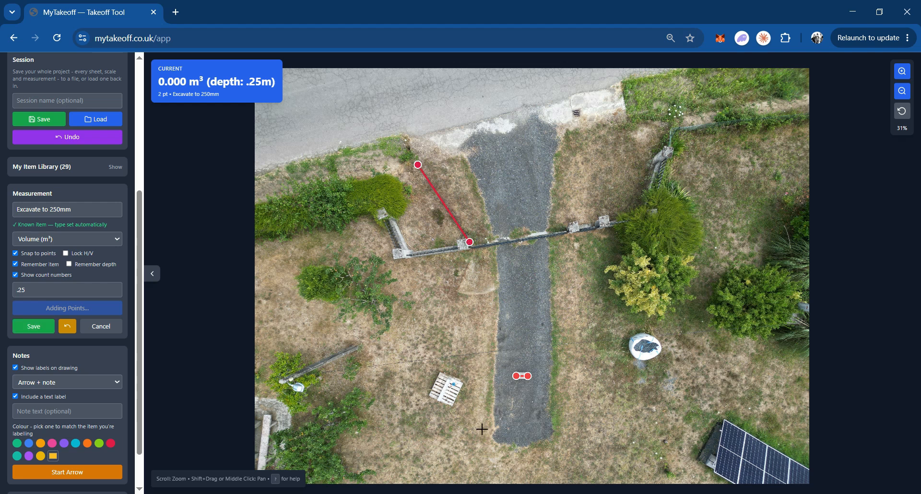
left_click(466, 442)
left_click(575, 448)
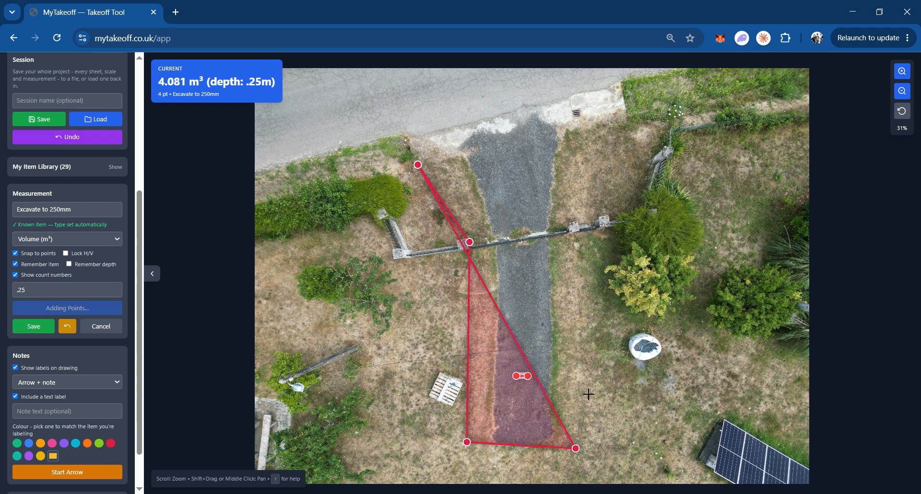
left_click(569, 227)
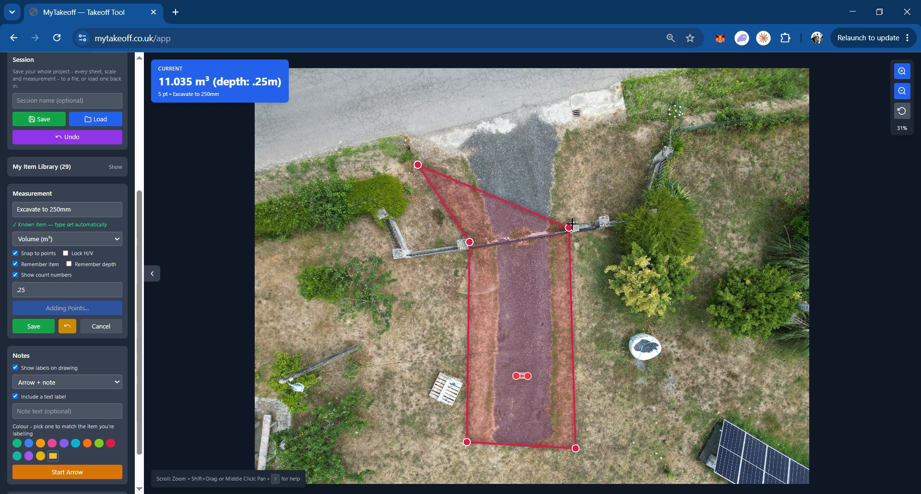
left_click(625, 119)
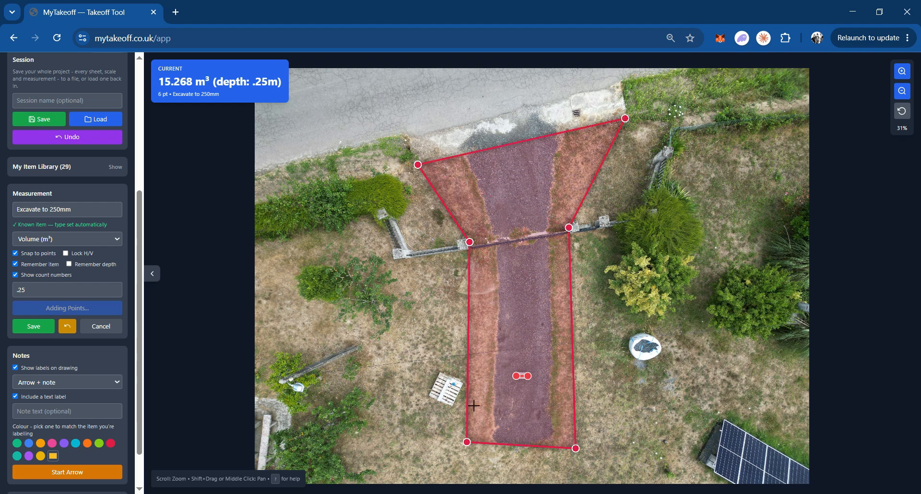
left_click(33, 327)
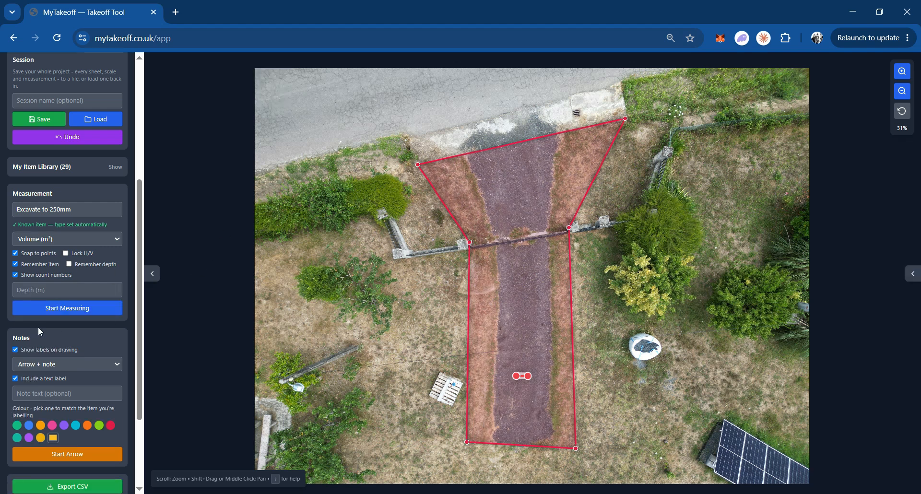
Check the excavation volume in the measurements list, collapse the list and examine the scale line across the white box
left_click(913, 275)
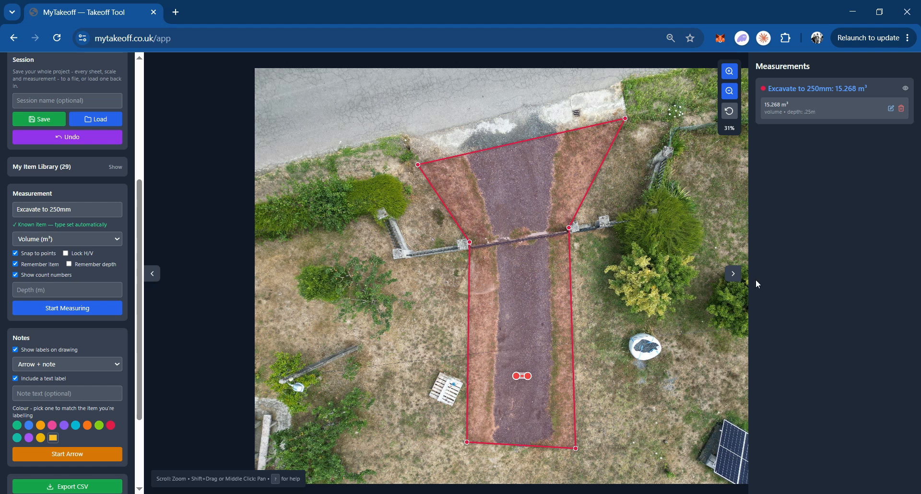
left_click(733, 274)
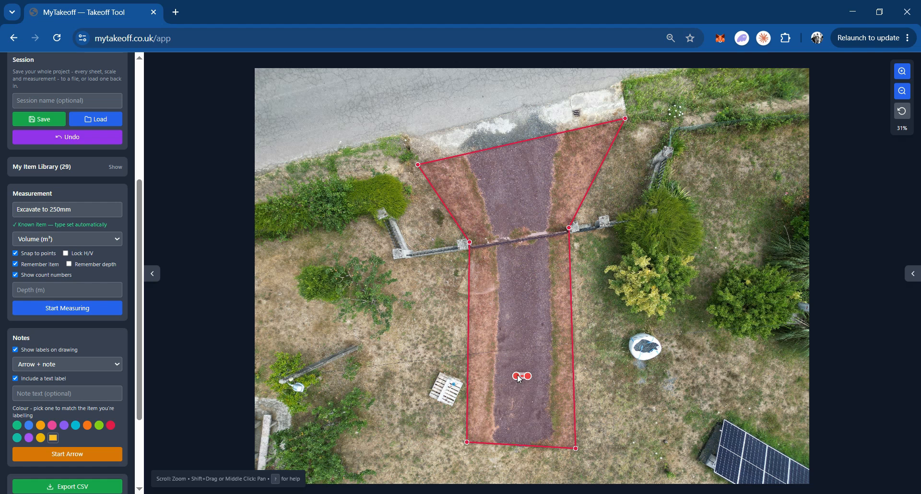
scroll(520, 379, "up", 8)
scroll(524, 385, "up", 5)
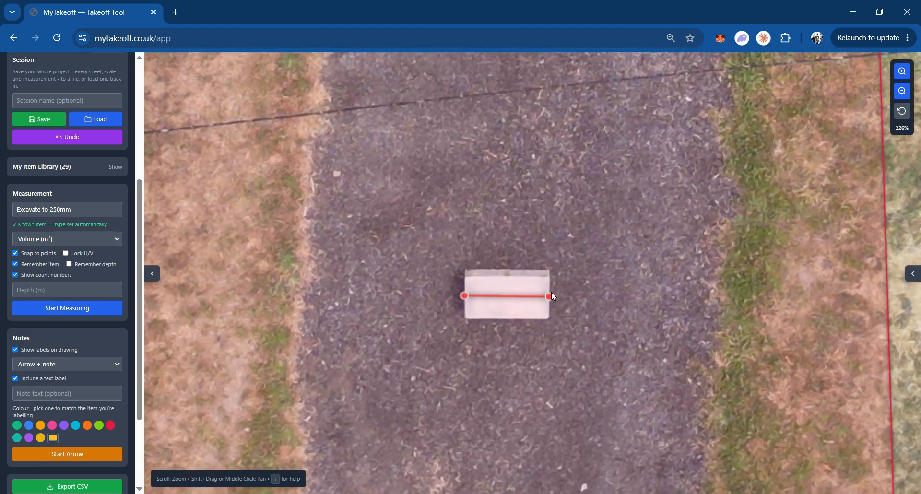
scroll(489, 295, "down", 11)
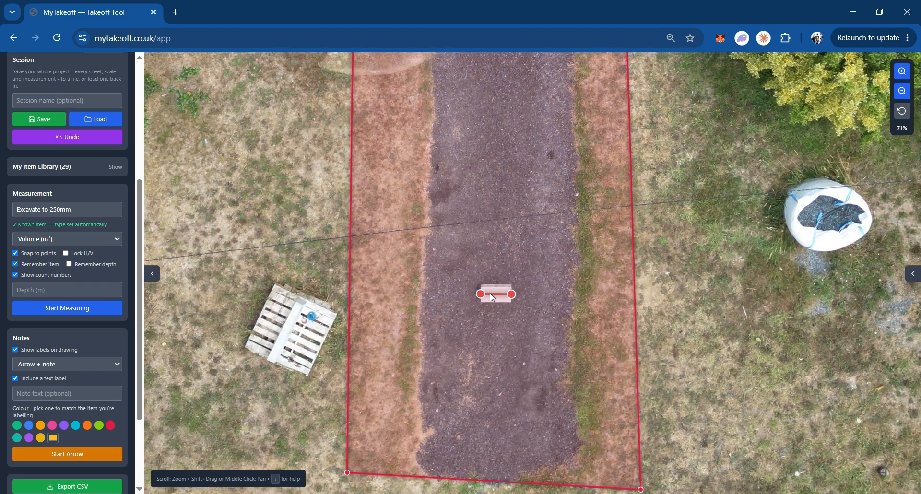